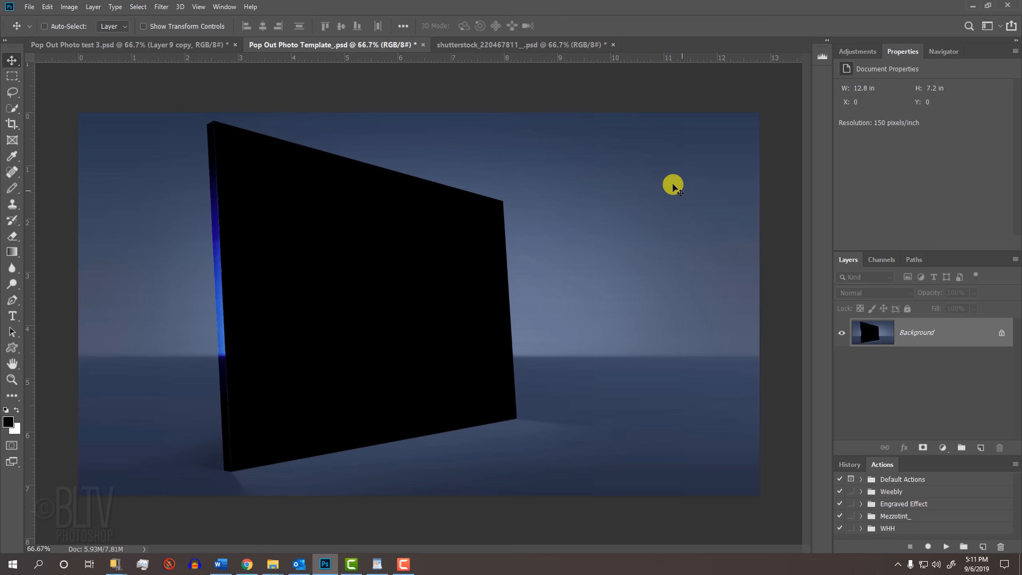
- Bring the football photo into the Pop Out Photo Template_.psd document as a new layer and set its opacity to 42%
click(503, 45)
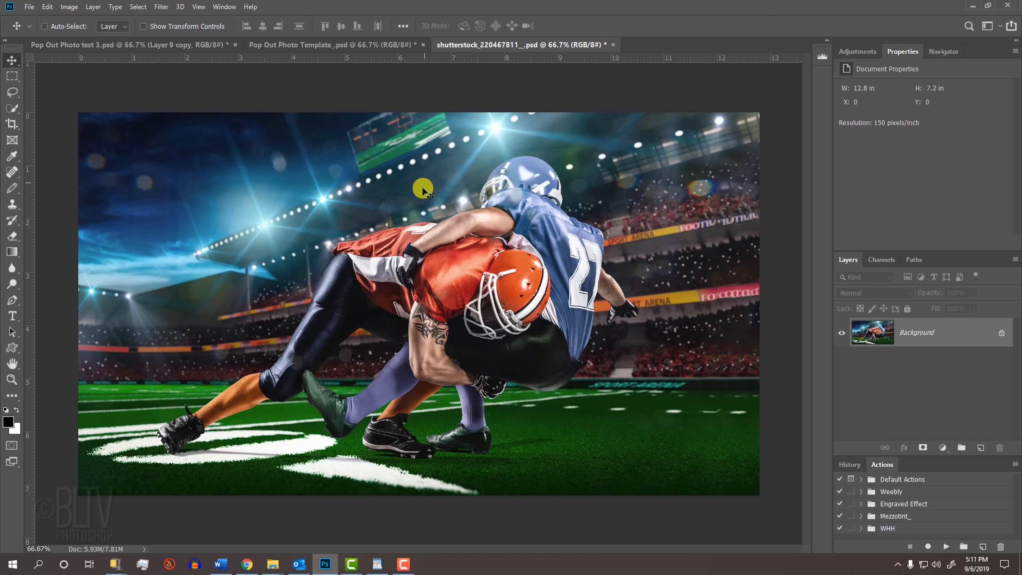
key(v)
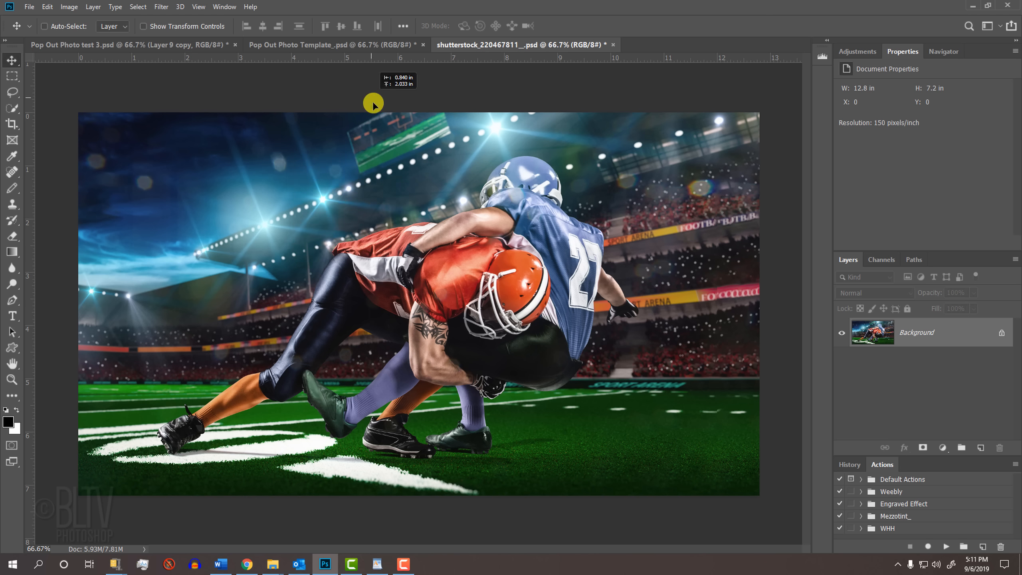
click(357, 45)
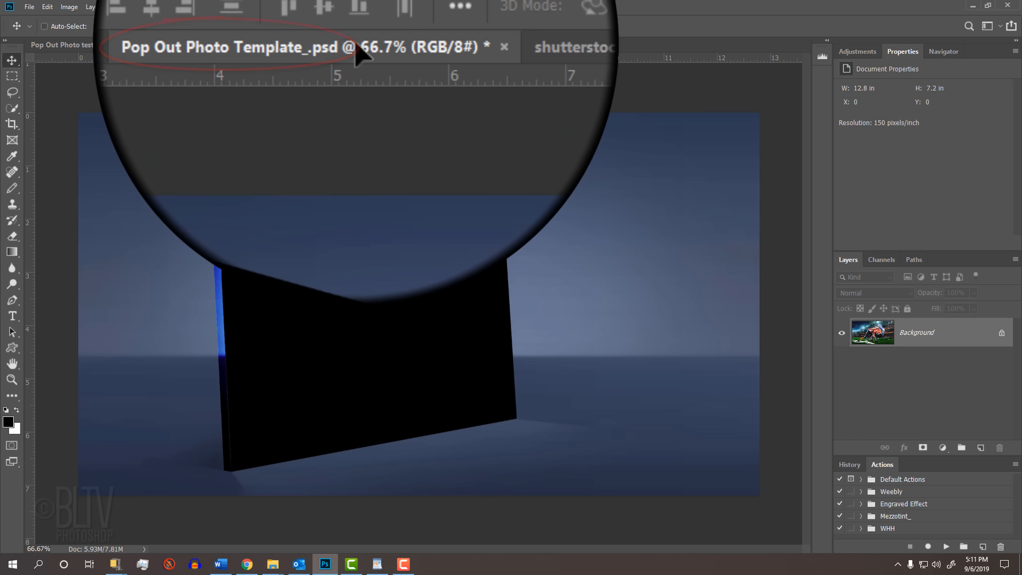
drag(354, 41, 396, 323)
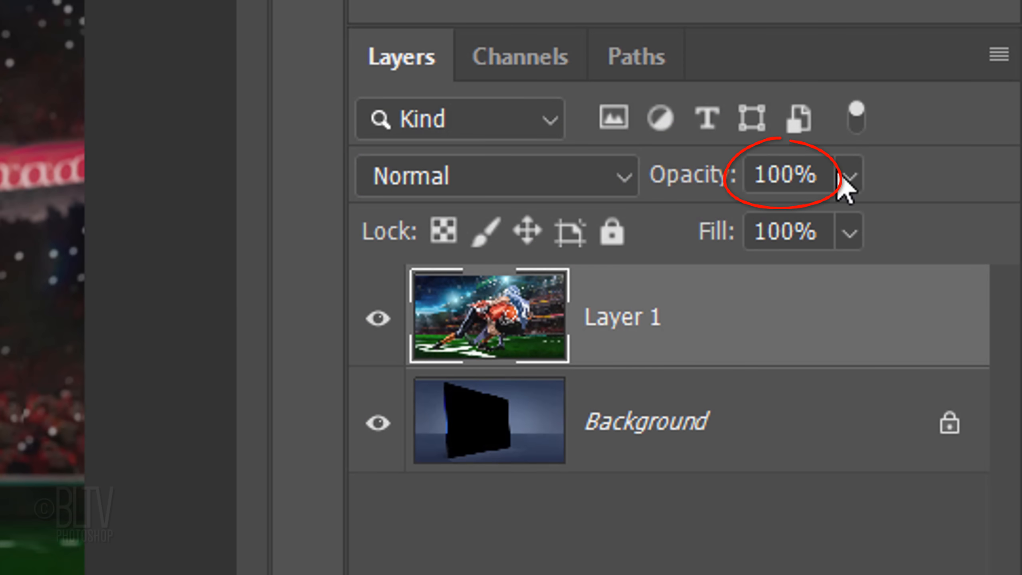
click(973, 293)
drag(847, 222, 746, 229)
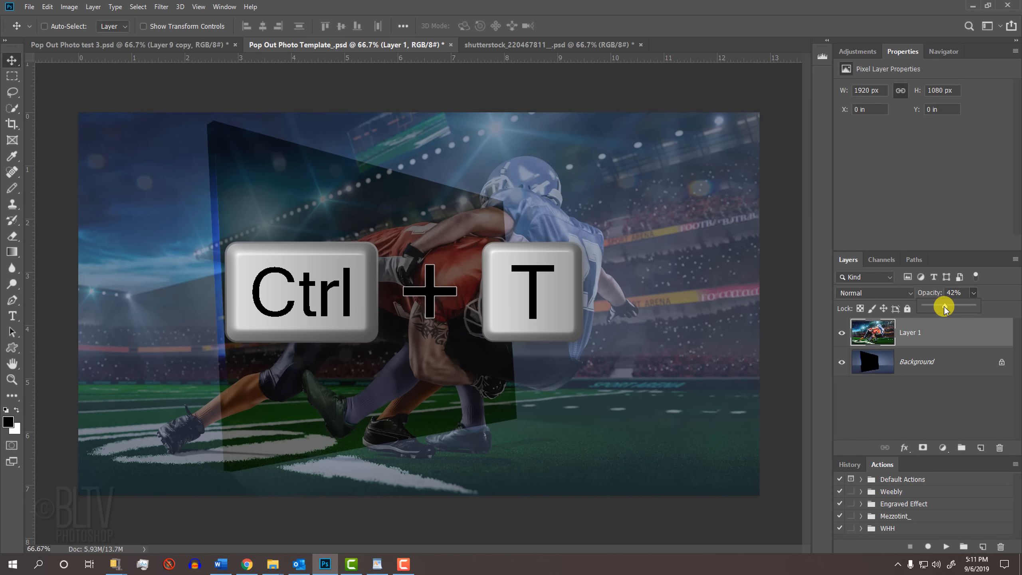
- Scale Layer 1 proportionally from its center to 99.72%, then set its opacity to 100%
key(ctrl+t)
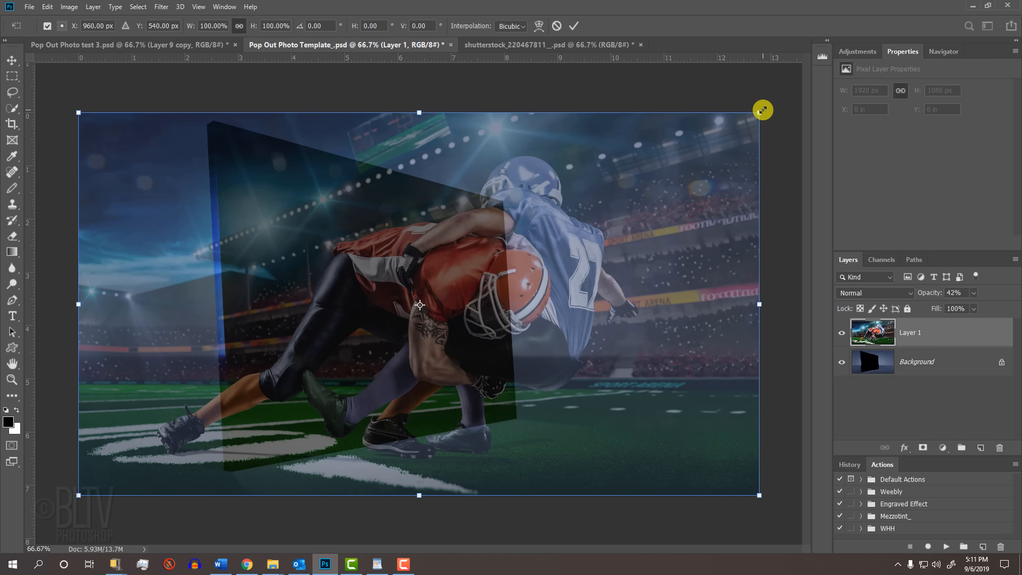
key(alt+shift)
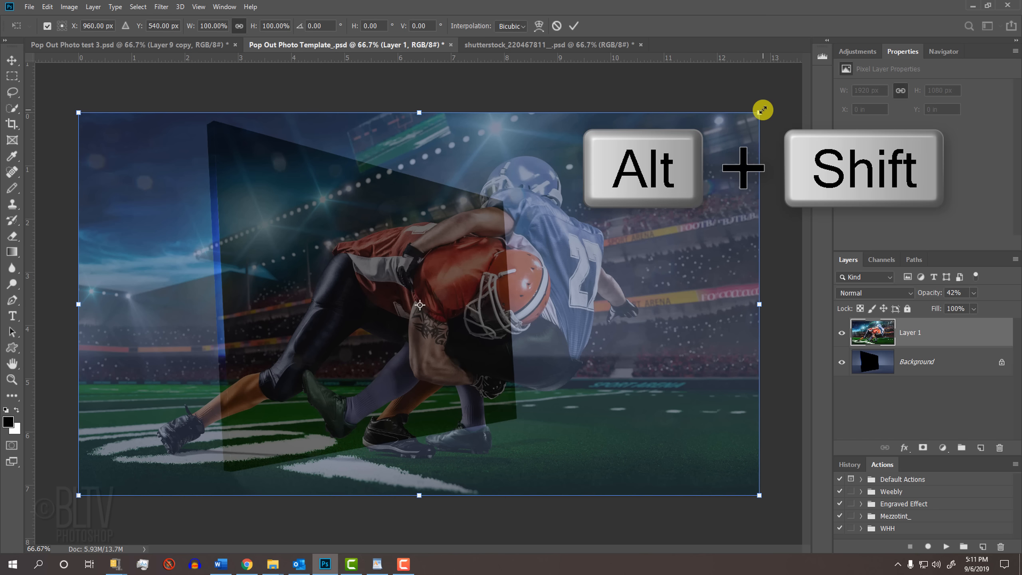
drag(763, 109, 777, 96)
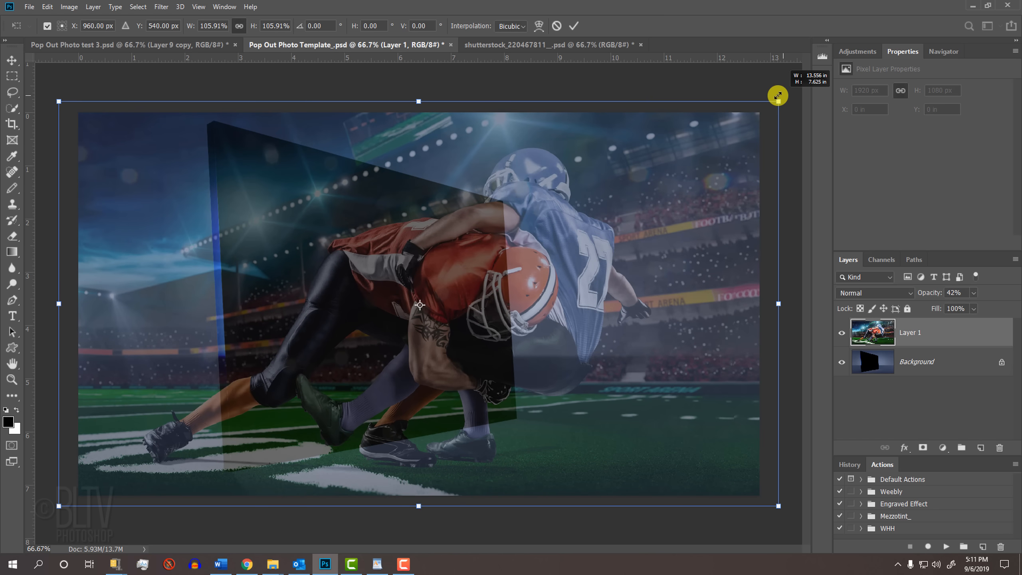
key(alt)
drag(777, 96, 777, 97)
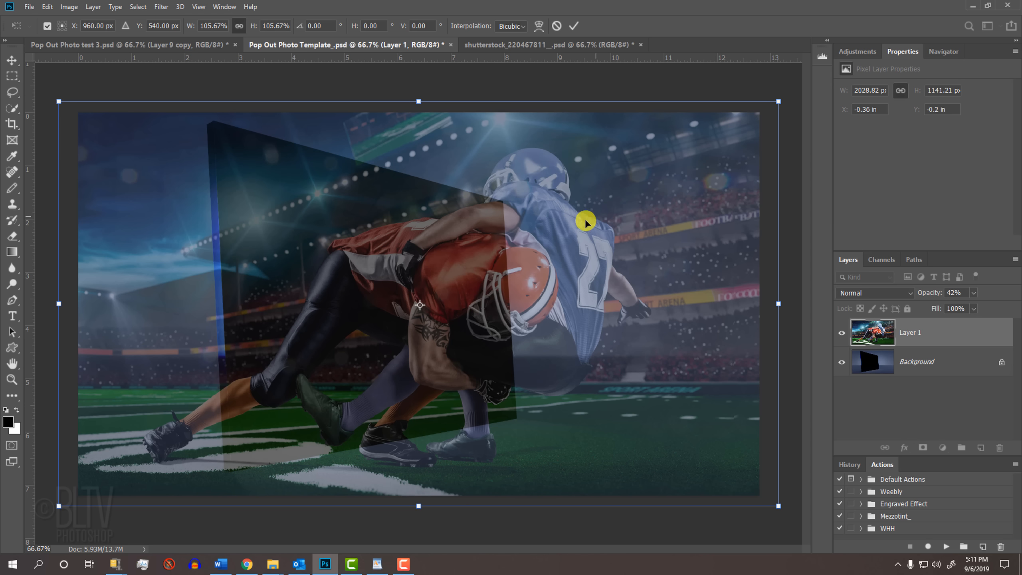
drag(555, 234, 509, 210)
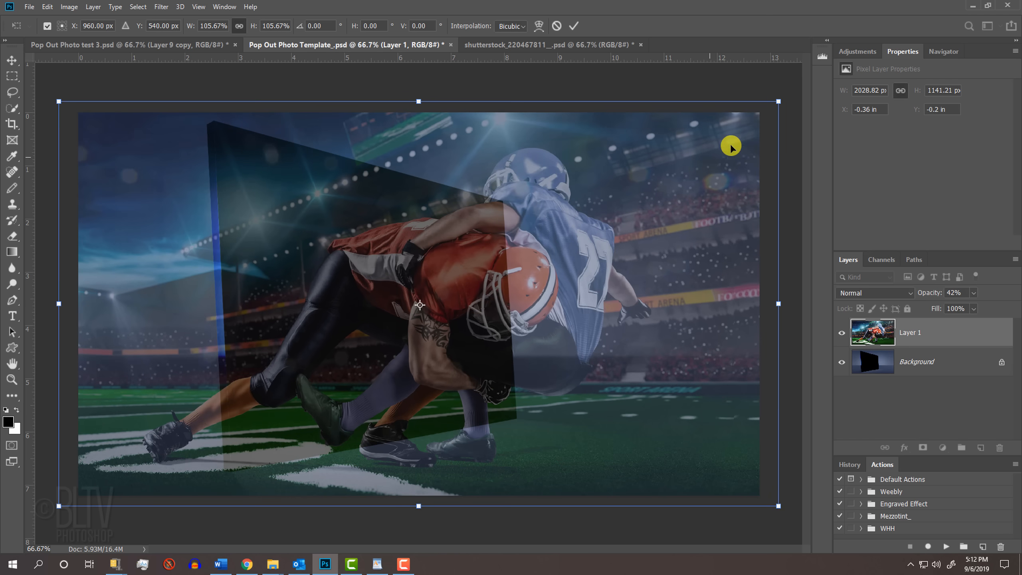
drag(779, 102, 758, 113)
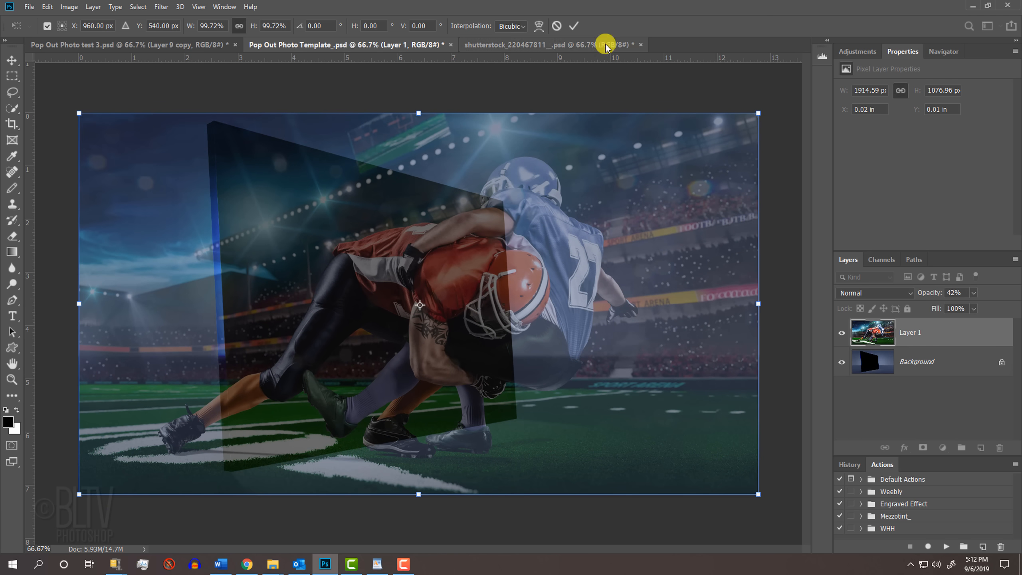
click(573, 26)
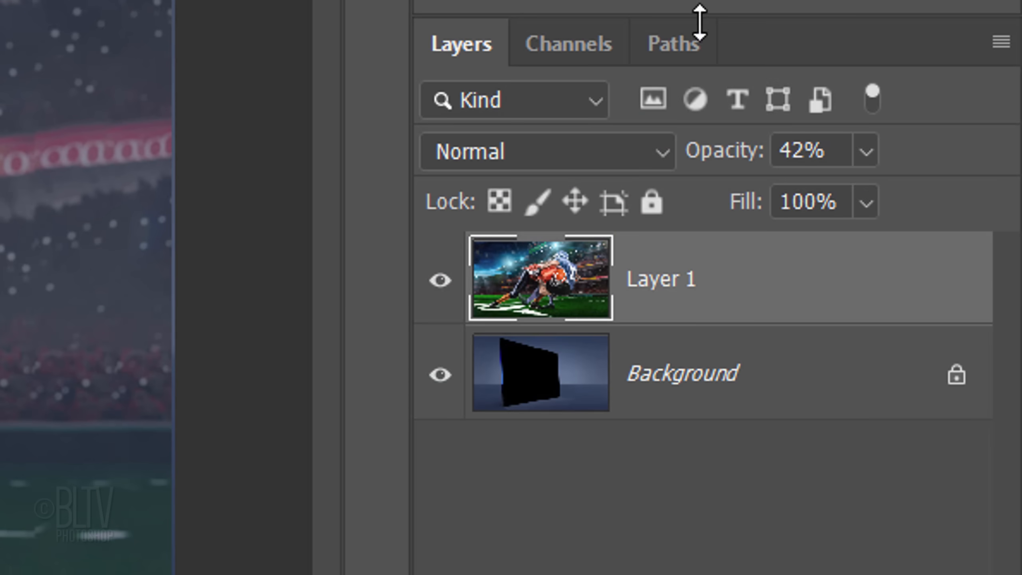
drag(973, 293, 1021, 311)
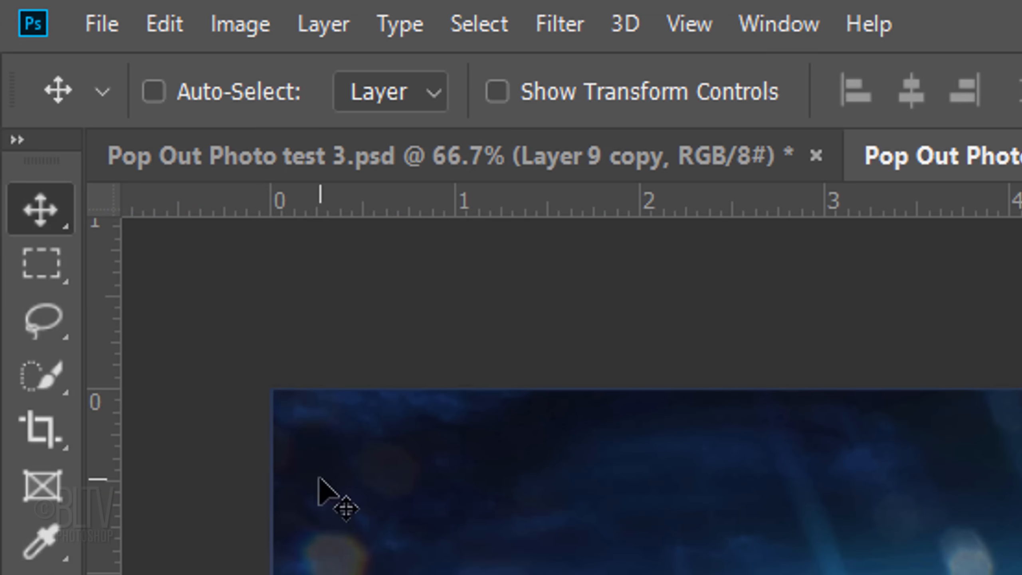
- Select both football players with the Quick Selection tool and copy them onto a new layer
click(12, 109)
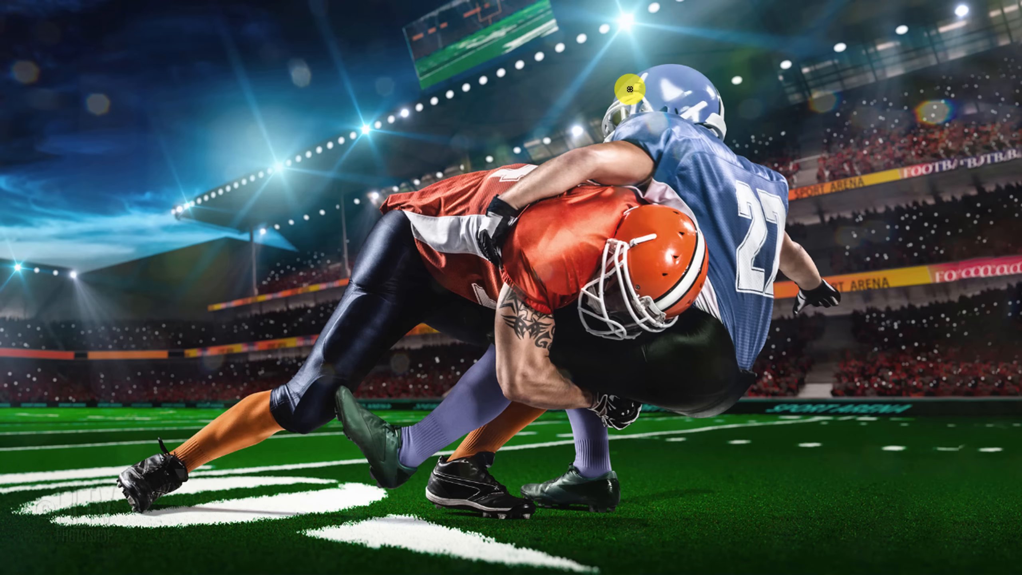
mouse_move(630, 89)
mouse_down()
mouse_move(679, 76)
mouse_move(717, 106)
mouse_move(716, 133)
mouse_move(613, 112)
mouse_move(605, 129)
mouse_move(608, 139)
mouse_move(699, 152)
mouse_move(777, 181)
mouse_move(779, 241)
mouse_move(812, 277)
mouse_move(804, 302)
mouse_move(793, 261)
mouse_move(643, 223)
mouse_move(549, 235)
mouse_move(523, 217)
mouse_move(632, 171)
mouse_move(609, 163)
mouse_move(419, 194)
mouse_move(520, 167)
mouse_move(501, 169)
mouse_move(415, 194)
mouse_move(401, 213)
mouse_move(572, 223)
mouse_move(720, 281)
mouse_up()
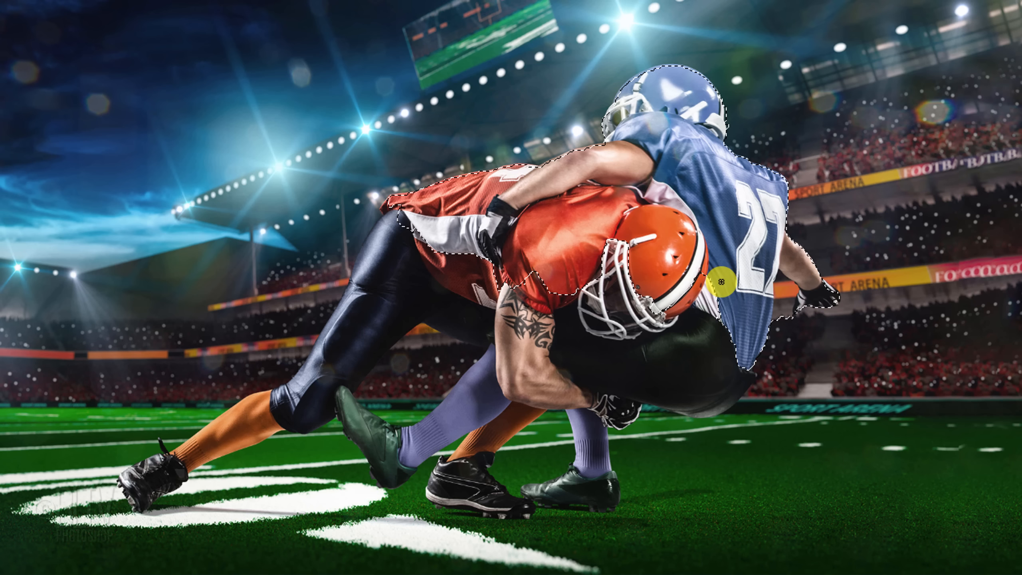
mouse_move(782, 315)
mouse_down()
mouse_move(779, 276)
mouse_move(734, 278)
mouse_up()
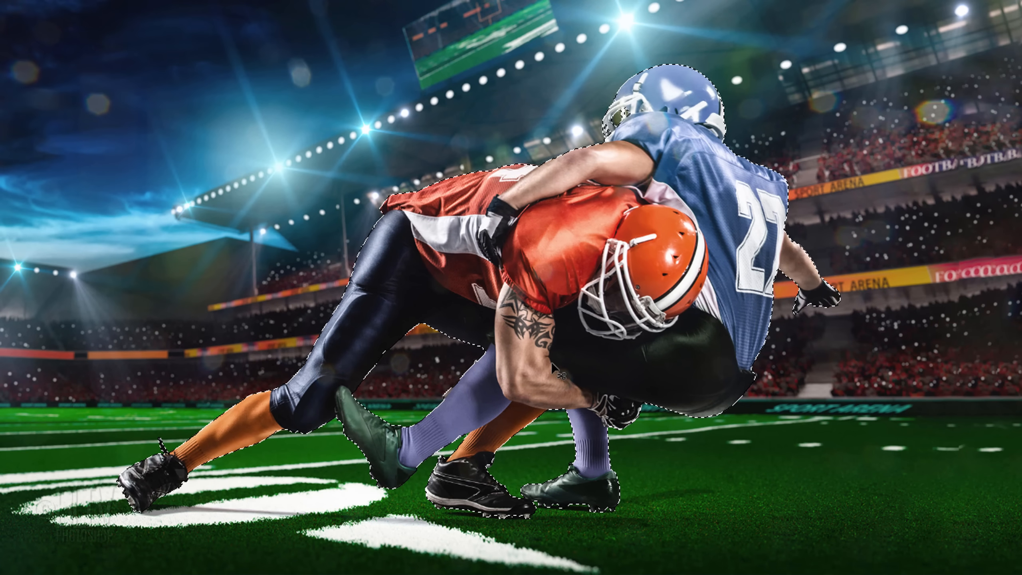
key(q)
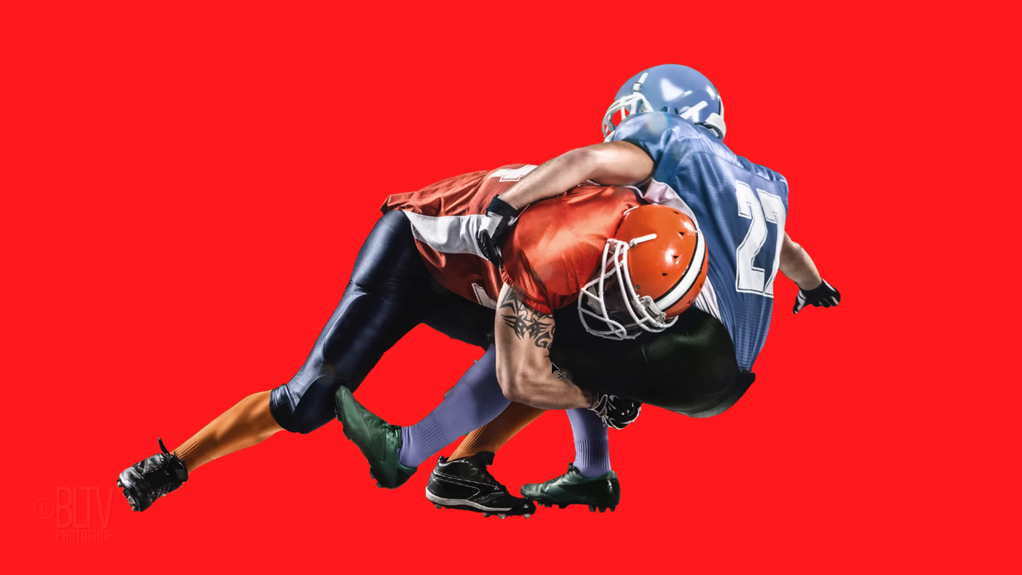
key(q)
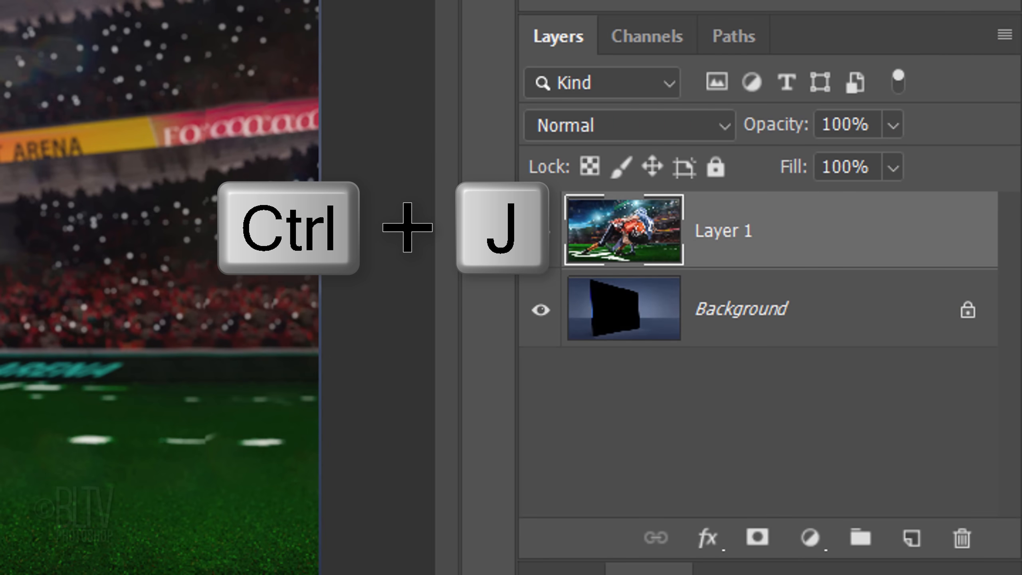
key(ctrl+j)
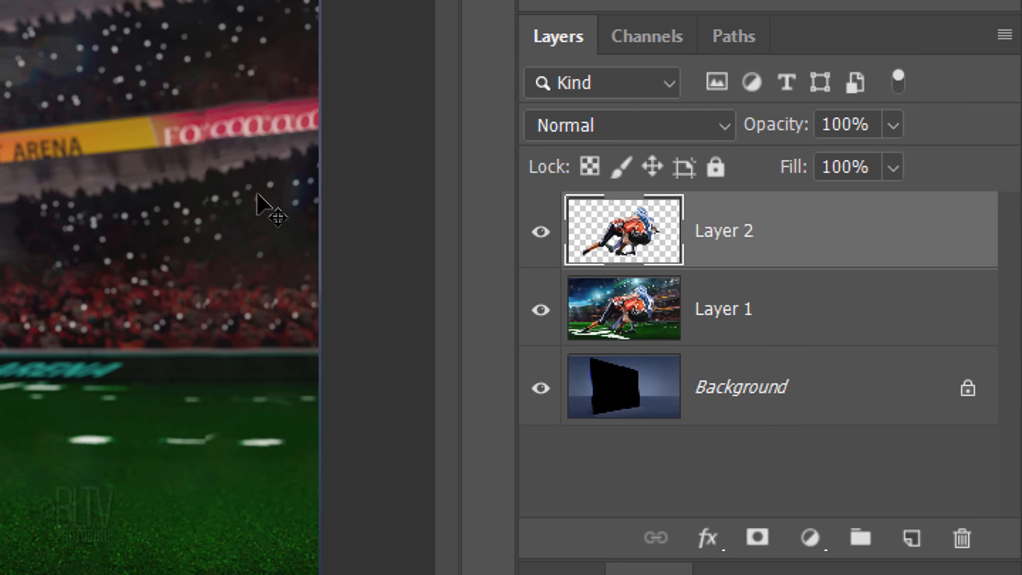
- Add a layer mask to Layer 1 from a selection of the Alpha 1 channel
click(626, 312)
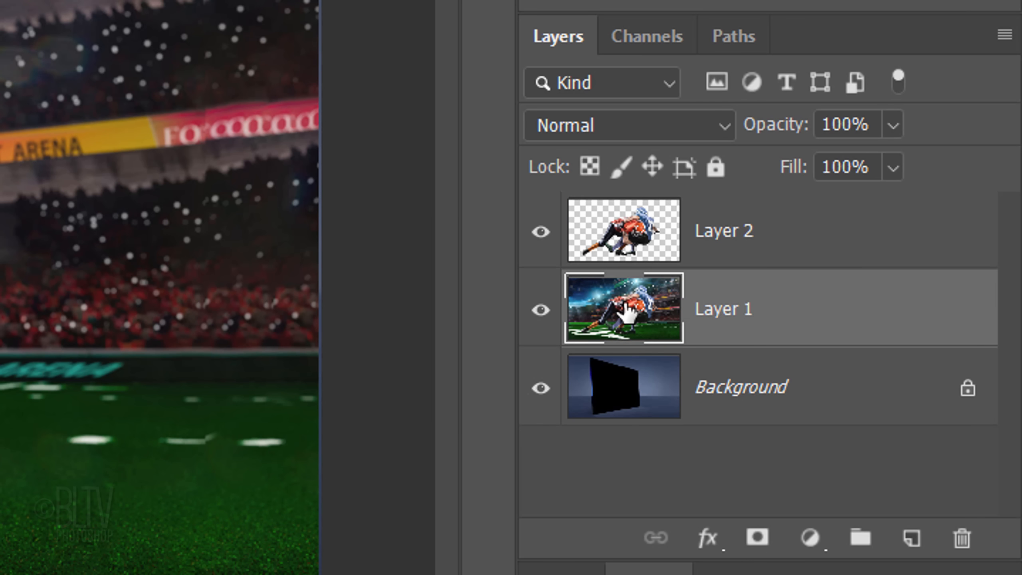
click(649, 40)
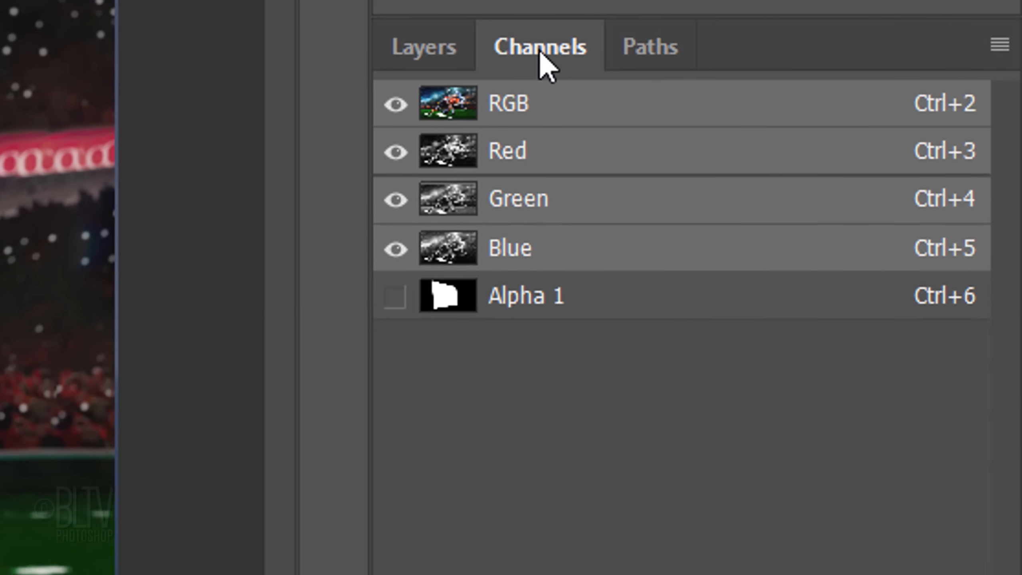
ctrl+click(442, 293)
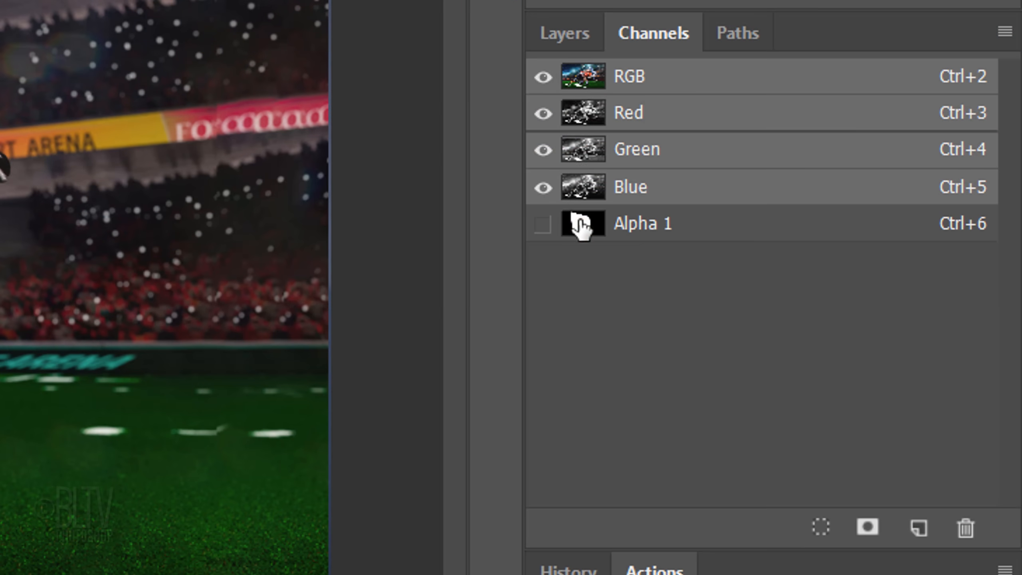
click(564, 34)
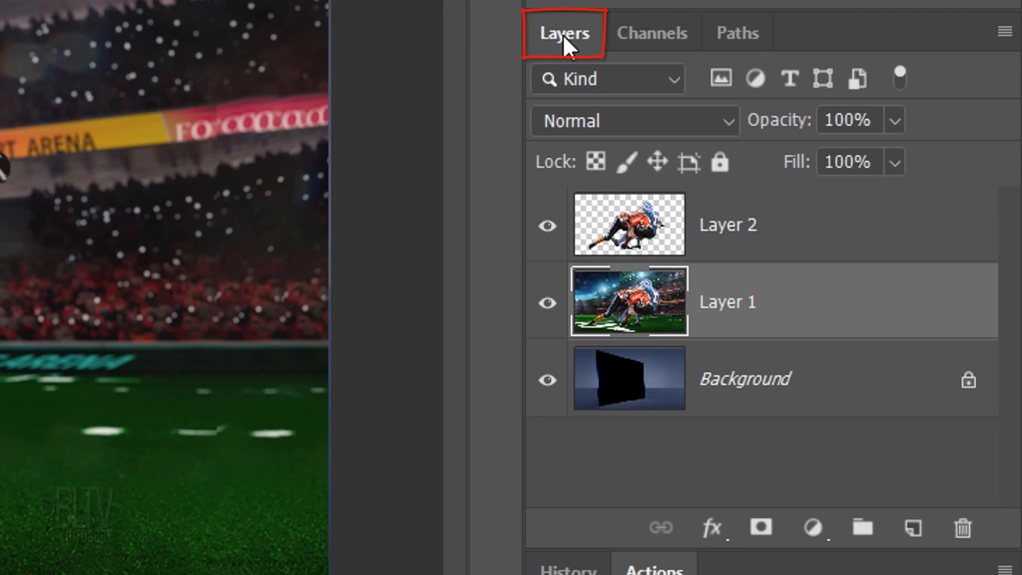
click(762, 529)
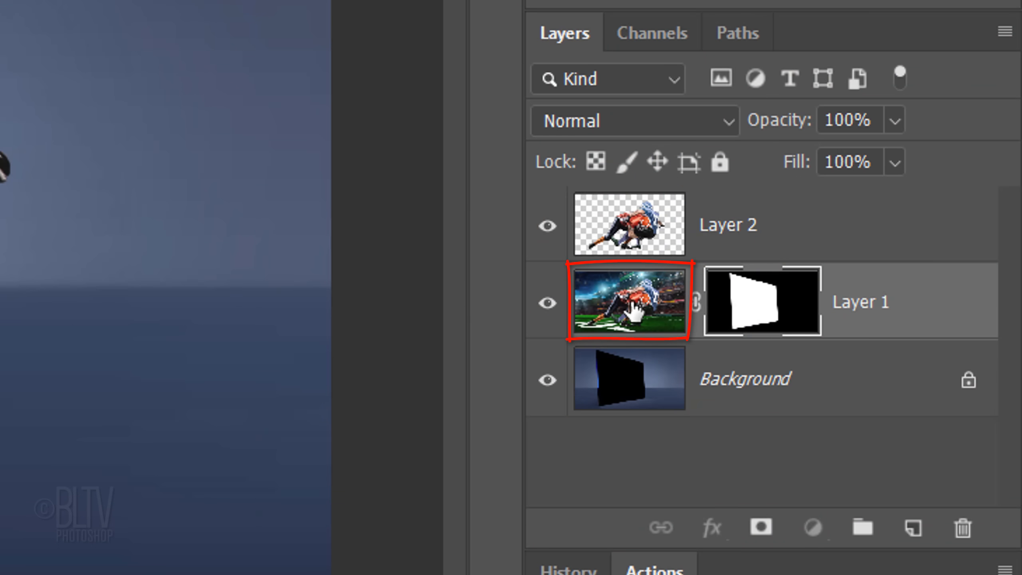
- Give Layer 1 a white Outer Glow: Overlay, opacity 100%, Softer, spread 0%, size 250 px, range 90%, with zero noise and jitter
double_click(635, 309)
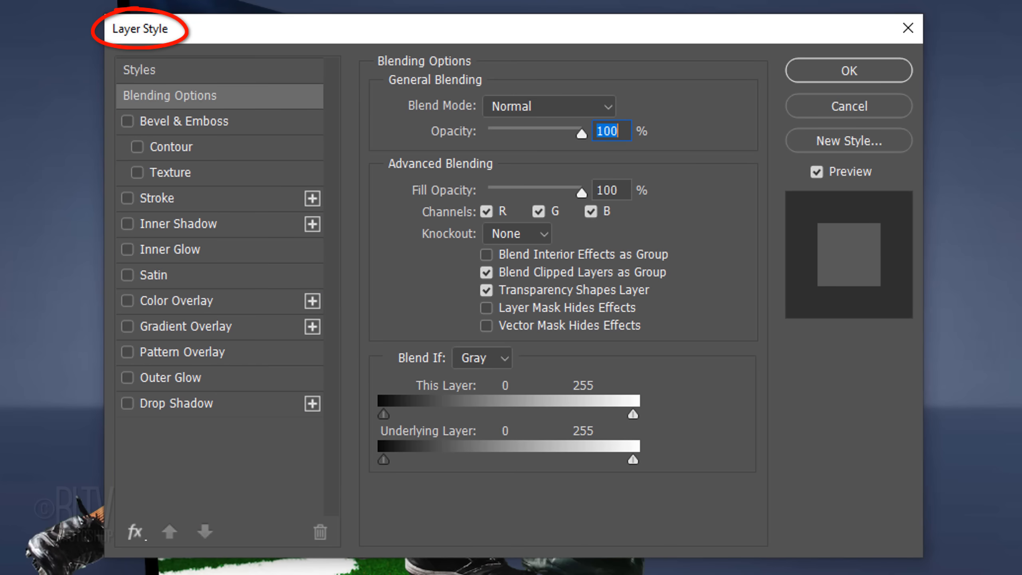
click(169, 379)
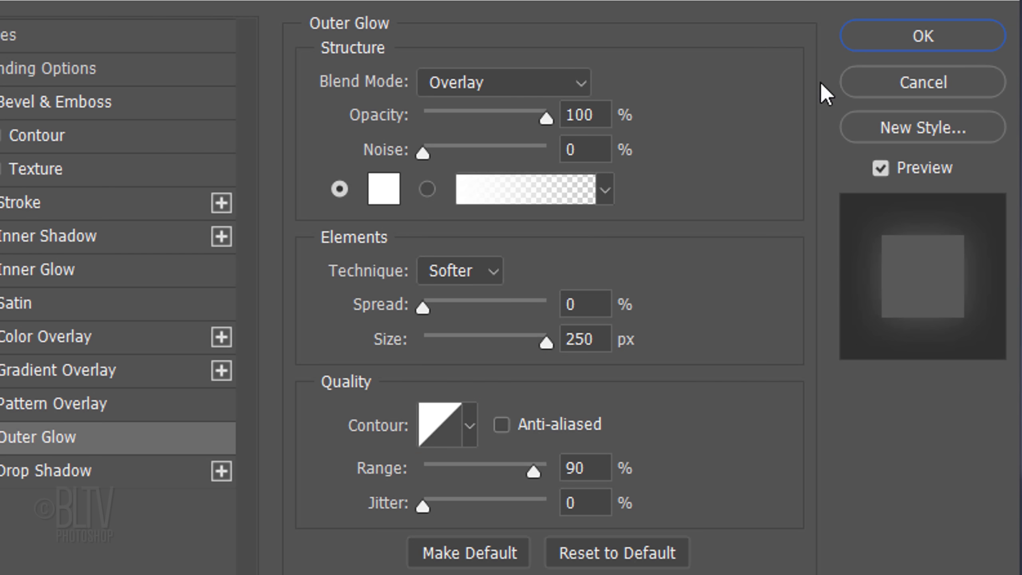
click(786, 92)
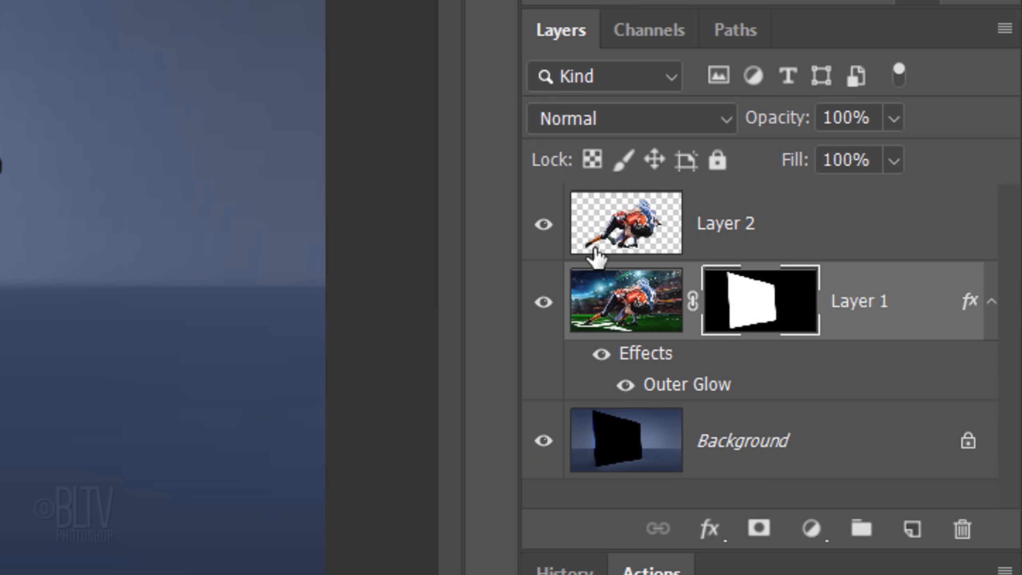
- Copy Layer 1's mask to Layer 2 and make the copied mask active
key(alt)
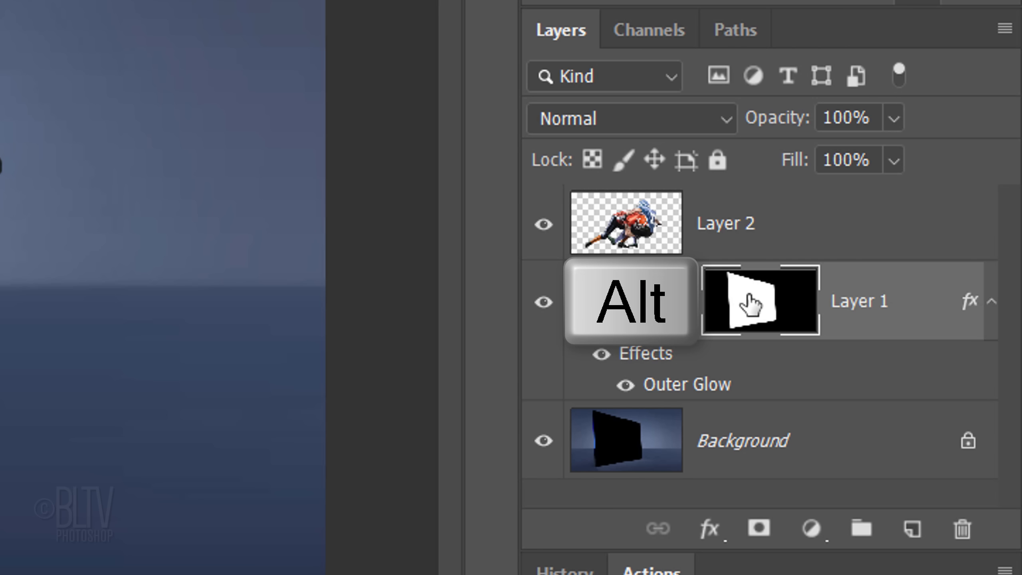
drag(750, 305, 751, 238)
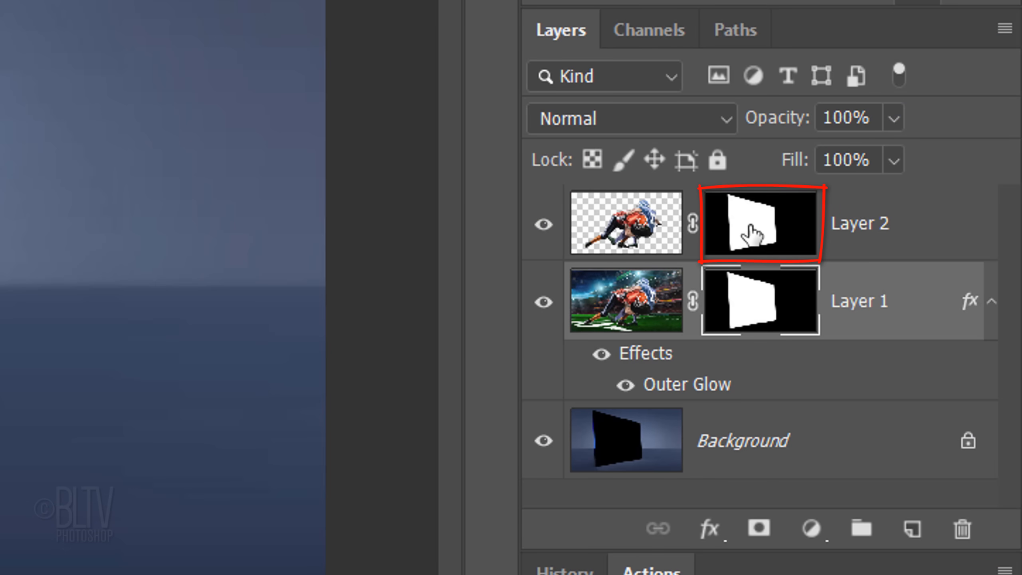
click(749, 227)
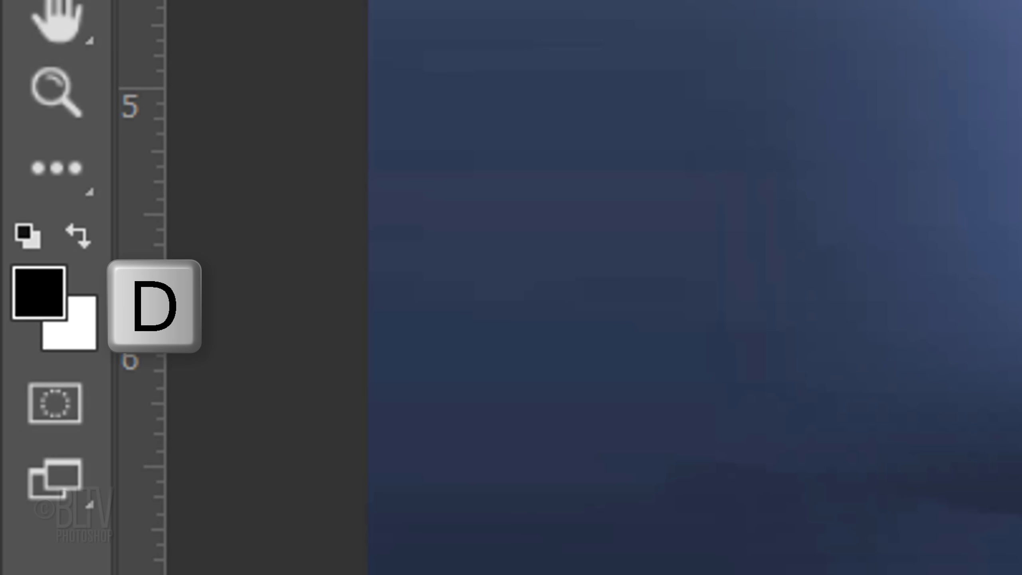
- Set the foreground color to white and use the Pencil tool with a 175 px Hard Round brush at 100% hardness
key(x)
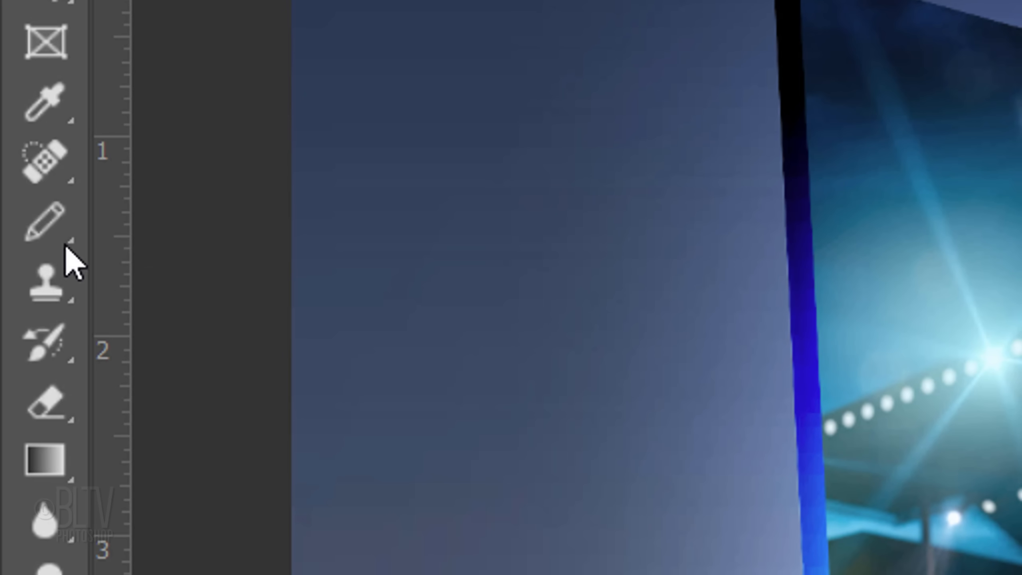
right_click(75, 236)
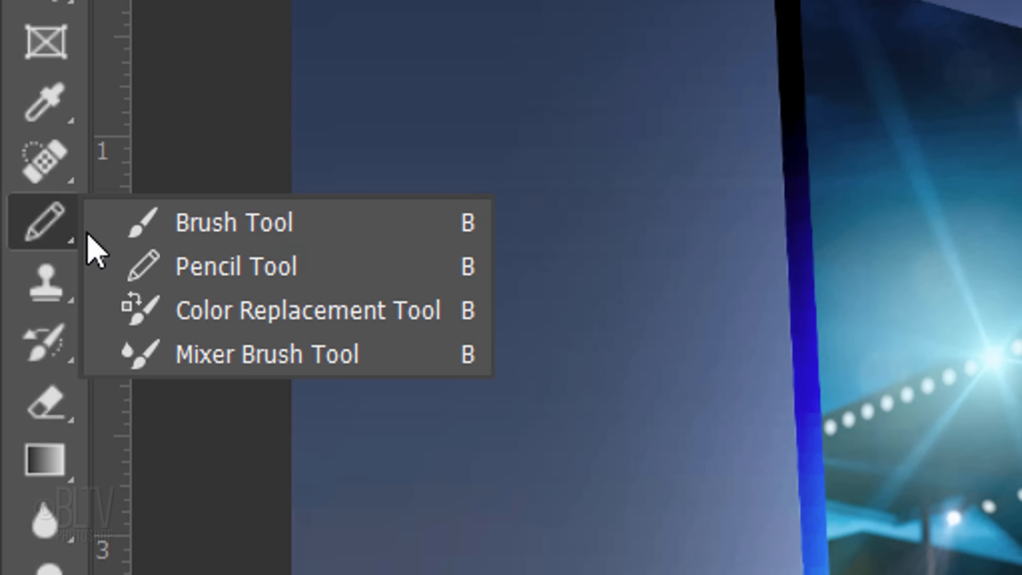
click(186, 280)
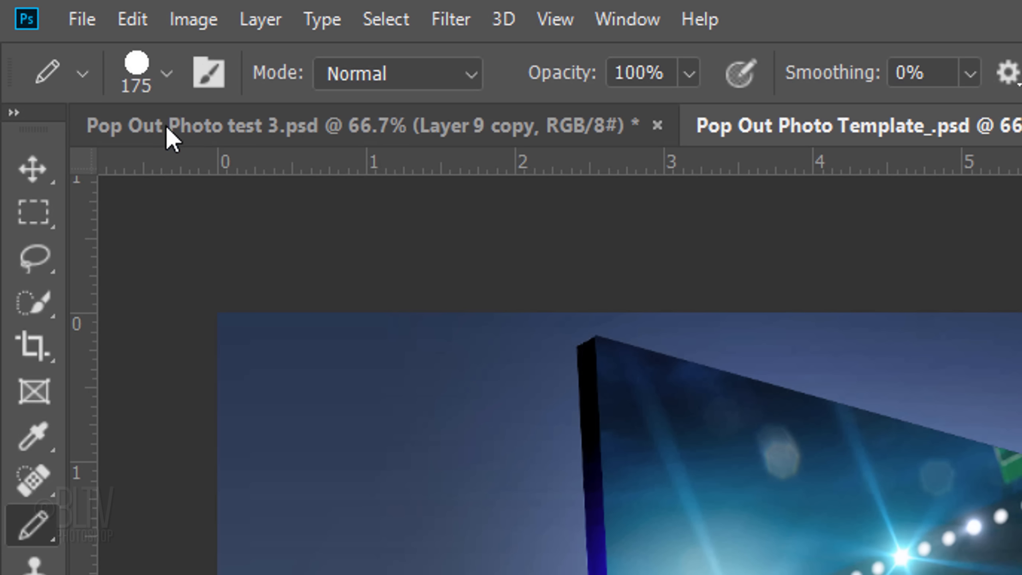
click(164, 71)
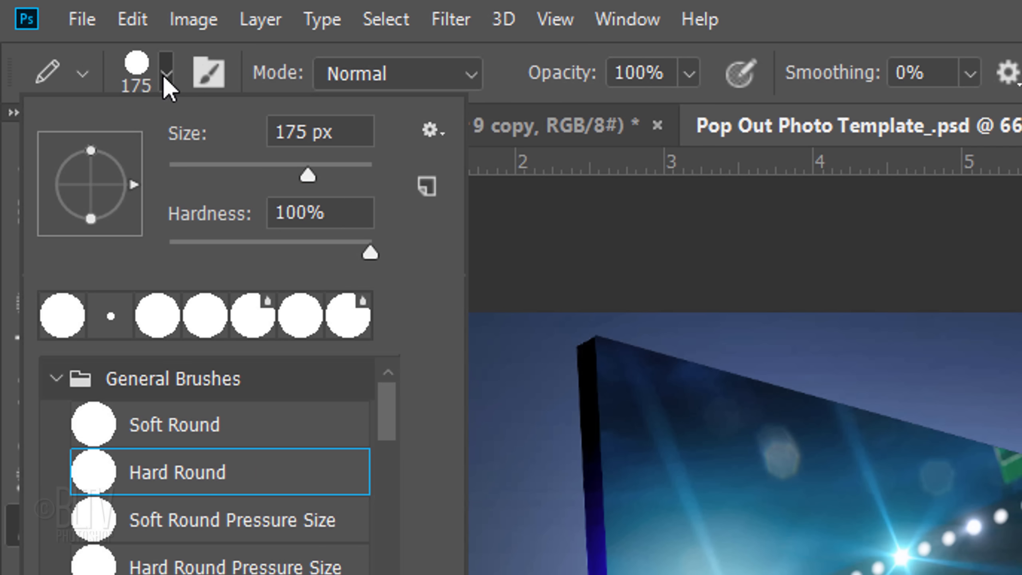
click(166, 75)
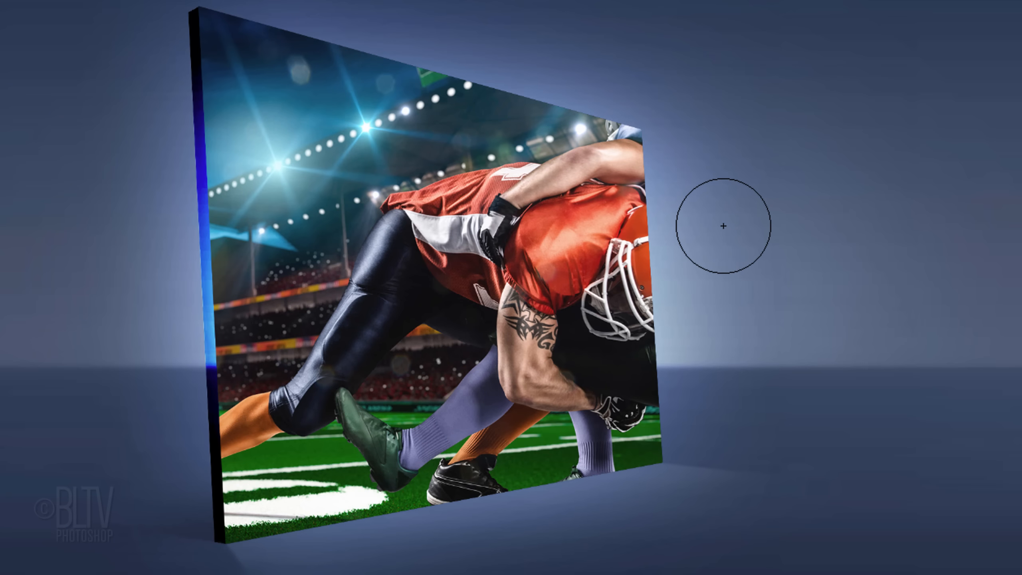
key(Caps_Lock)
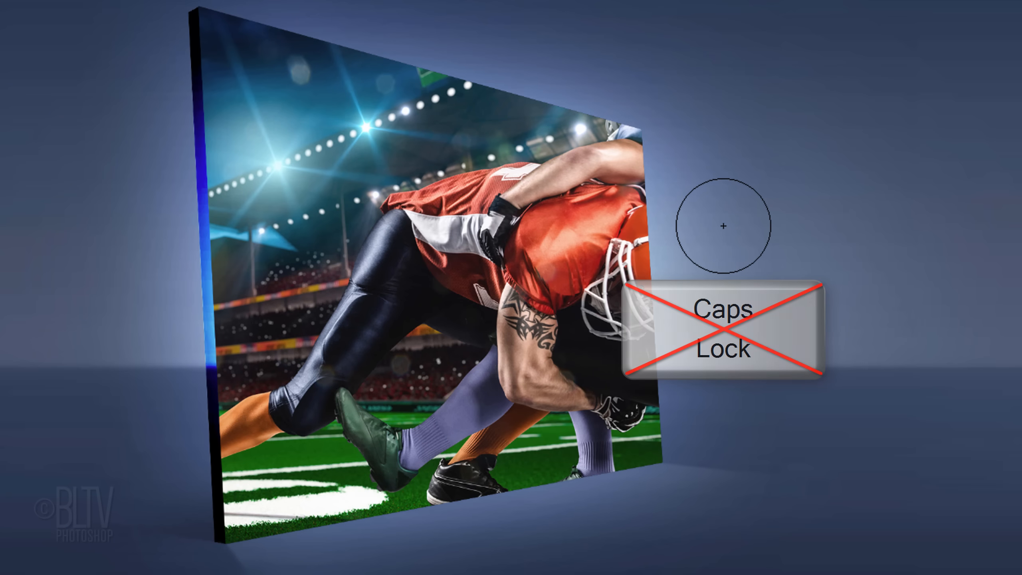
- Paint white on Layer 2's mask with a suitably sized brush to reveal the parts of both players extending beyond the panel's right side and lower edge
key(bracketright)
key(bracketleft)
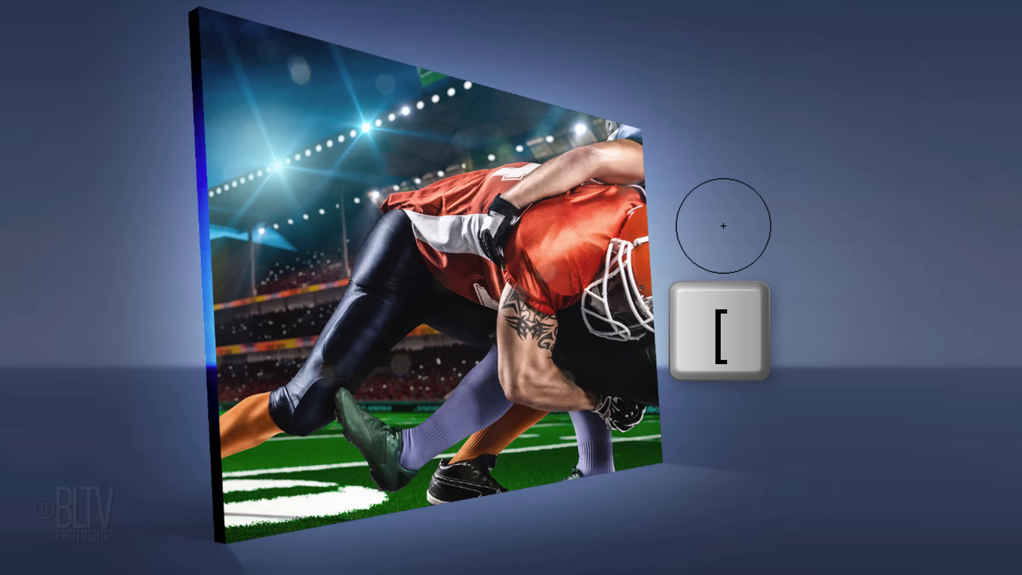
key(bracketleft)
key(bracketleft)
key(bracketleft)
key(bracketleft)
key(bracketleft)
key(bracketleft)
key(bracketleft)
key(bracketright)
key(bracketright)
key(bracketright)
key(bracketright)
key(bracketright)
key(bracketright)
key(bracketright)
mouse_move(652, 160)
mouse_down()
mouse_move(598, 116)
mouse_move(655, 81)
mouse_move(695, 132)
mouse_move(680, 91)
mouse_move(607, 222)
mouse_move(790, 275)
mouse_move(876, 327)
mouse_move(852, 370)
mouse_move(543, 401)
mouse_move(627, 428)
mouse_move(810, 441)
mouse_move(570, 469)
mouse_move(759, 532)
mouse_up()
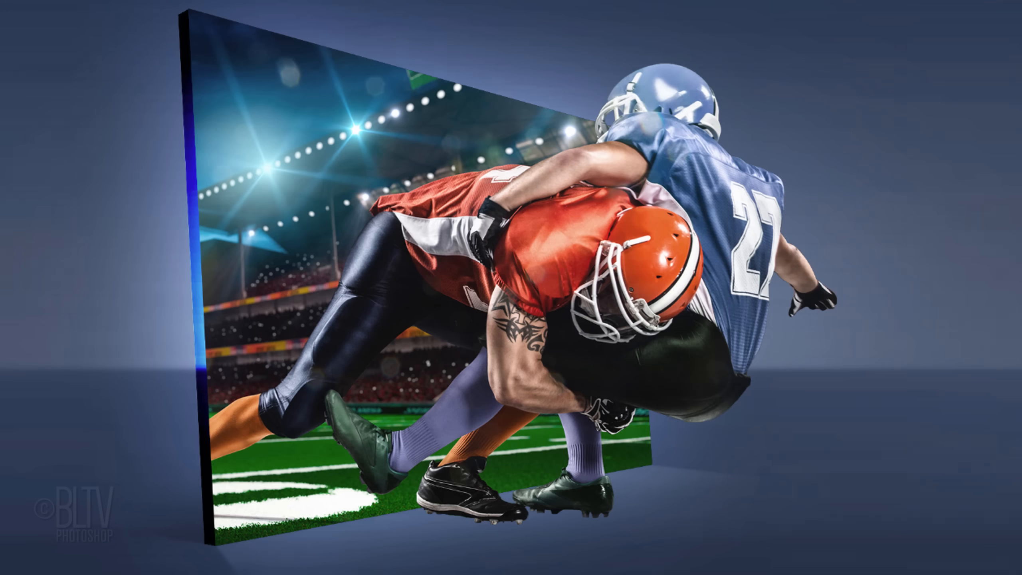
- Load Layer 2's cutout as a selection, add a new layer directly beneath Layer 2, fill the selection with black and deselect
ctrl+click(631, 232)
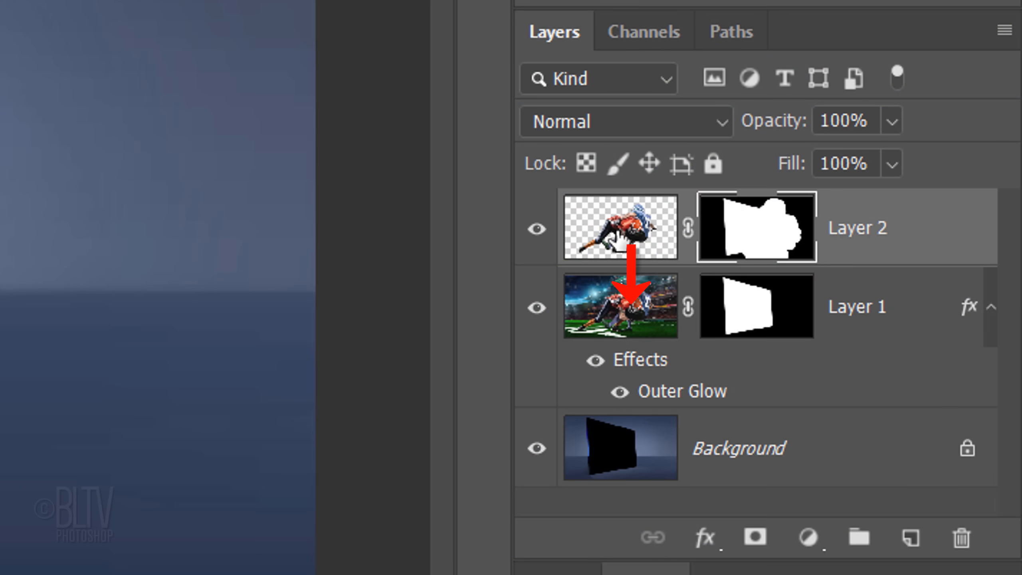
ctrl+click(910, 539)
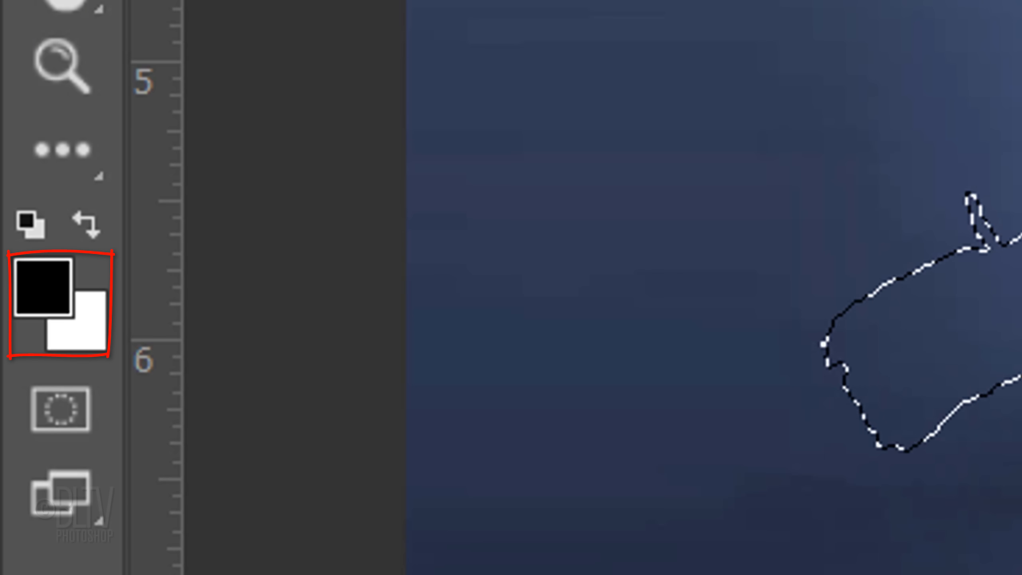
key(x)
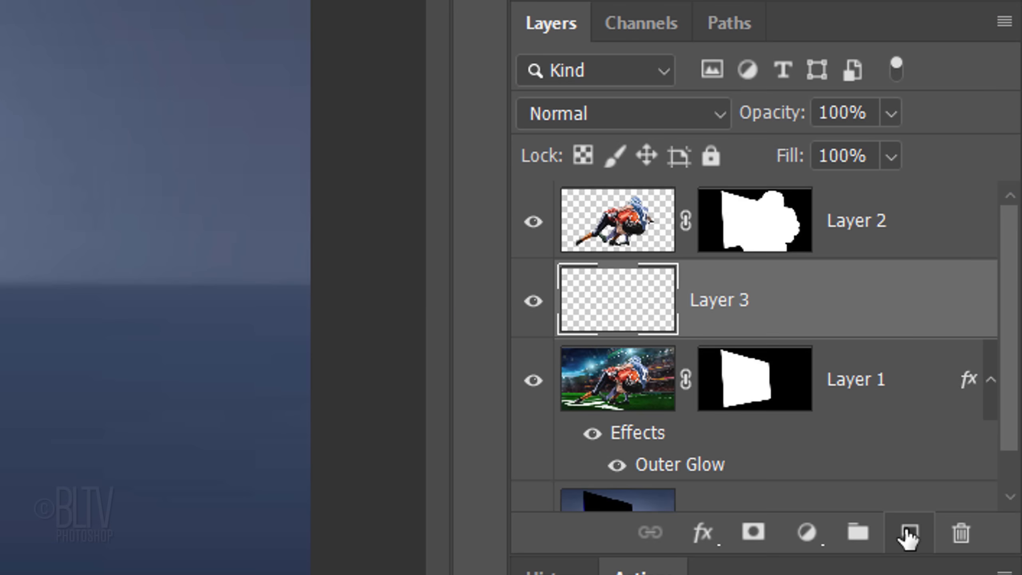
key(alt+Delete)
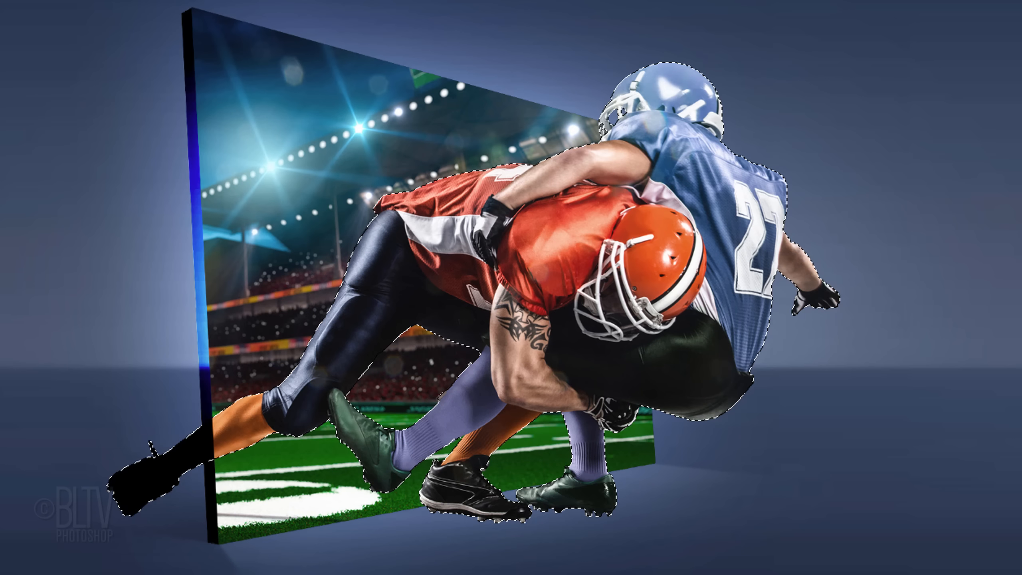
key(ctrl+d)
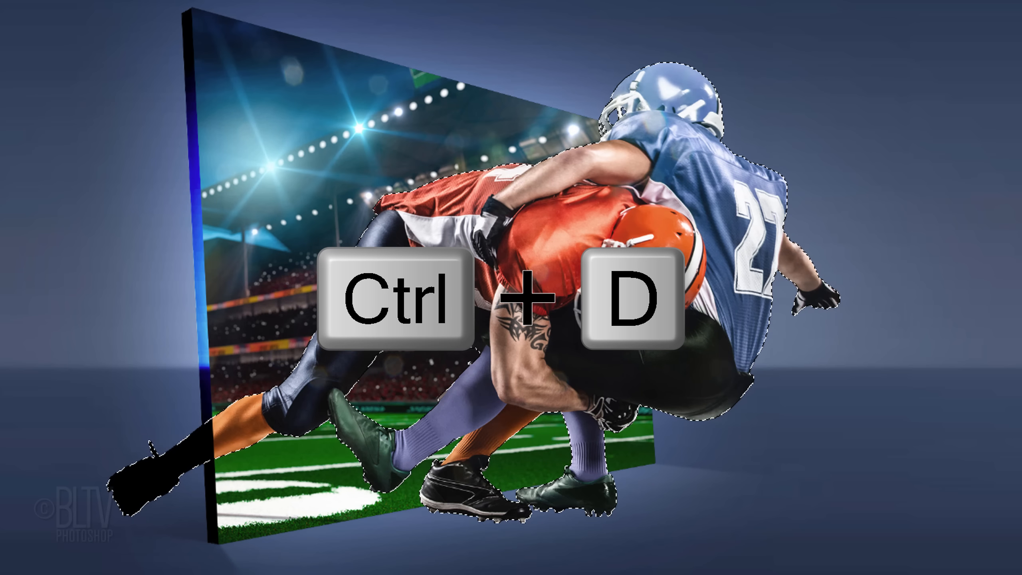
- Transform the black silhouette into a flipped, flattened floor shadow, stretch its lower right corner outward and position it beneath the players' feet
key(ctrl+t)
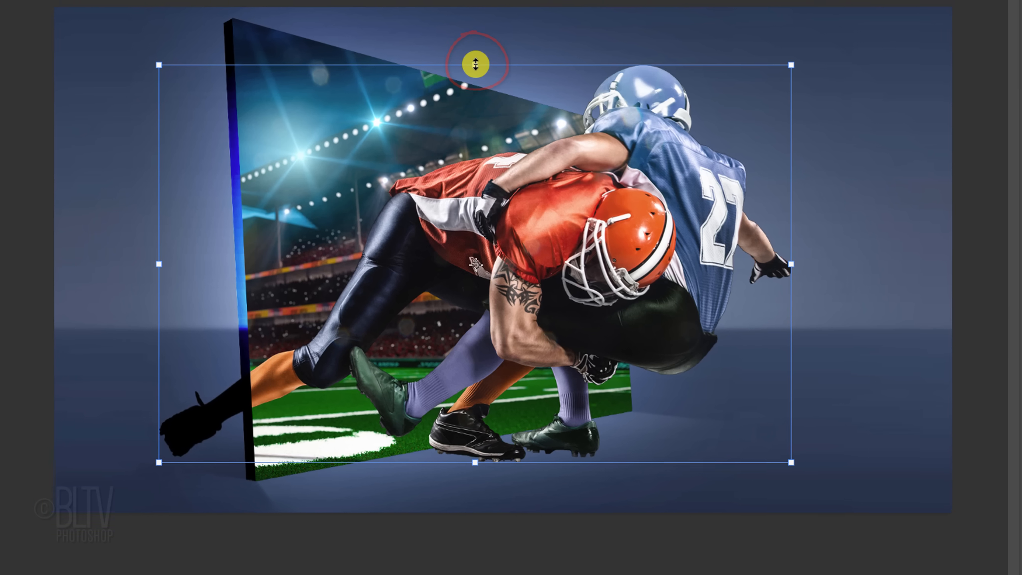
drag(475, 64, 466, 532)
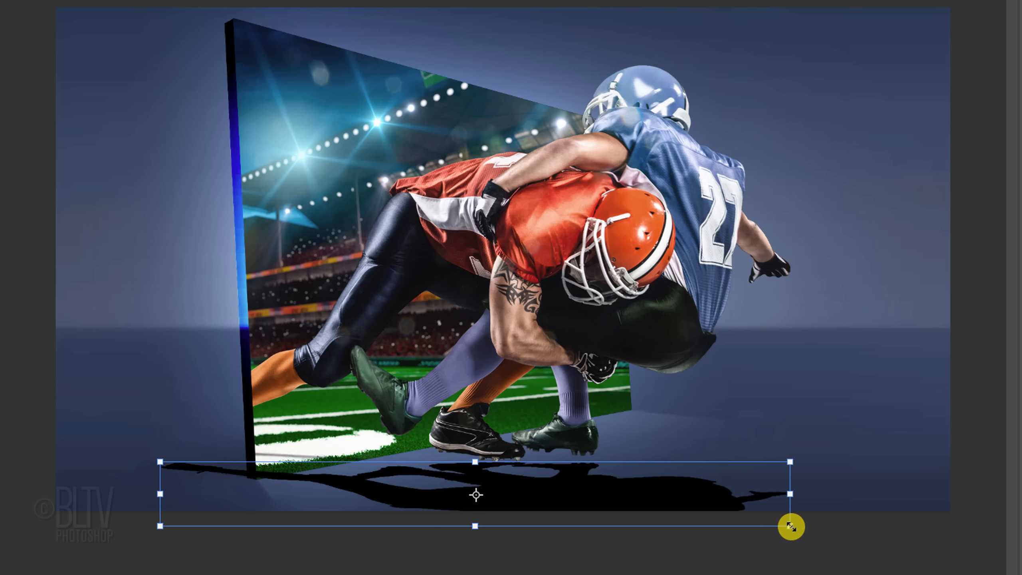
key(ctrl)
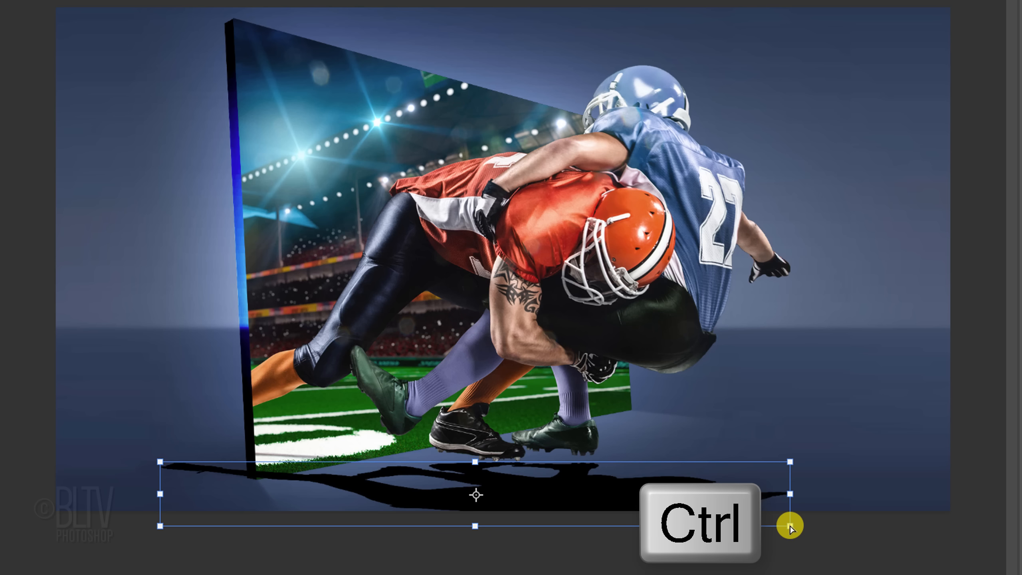
drag(790, 526, 989, 522)
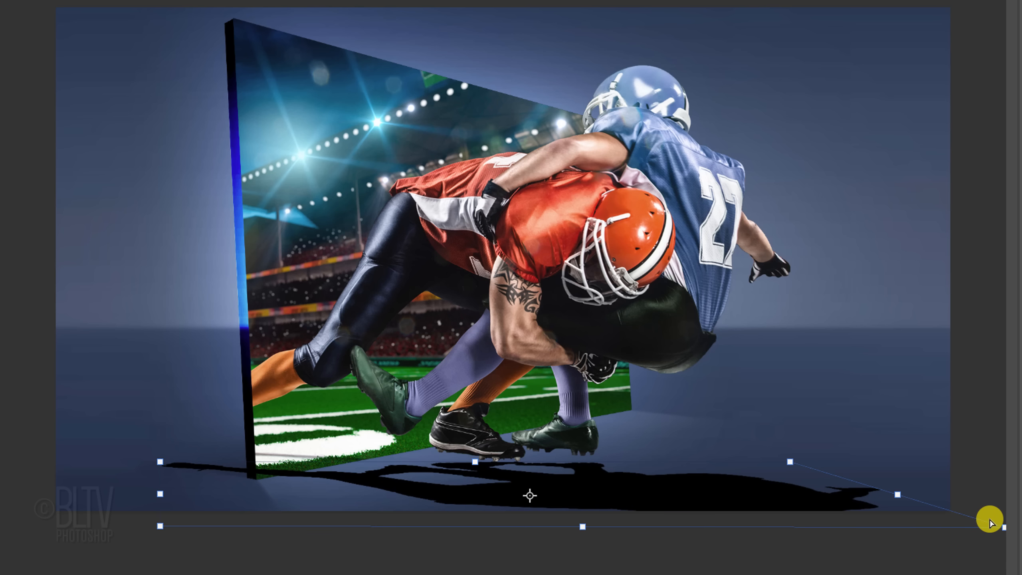
key(ctrl+minus)
drag(566, 488, 564, 482)
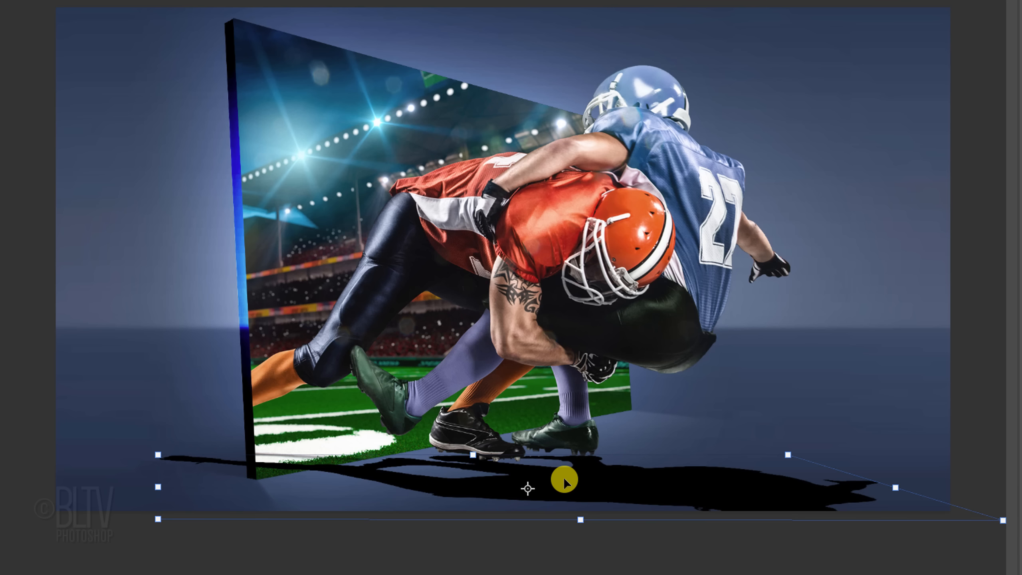
double_click(563, 478)
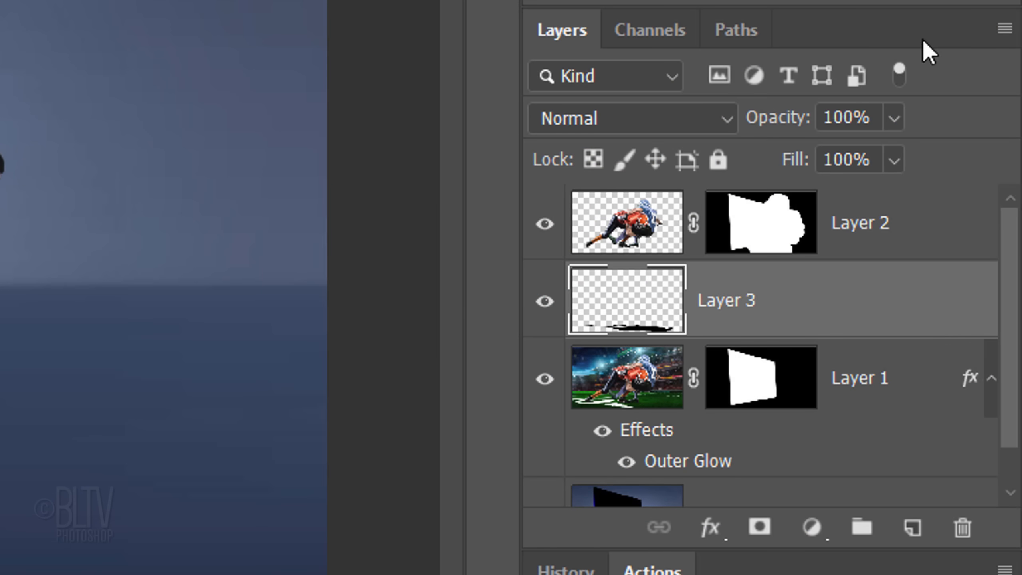
- Convert the shadow layer to a Smart Object and apply a Gaussian Blur with a 6.0 pixel radius
click(1004, 27)
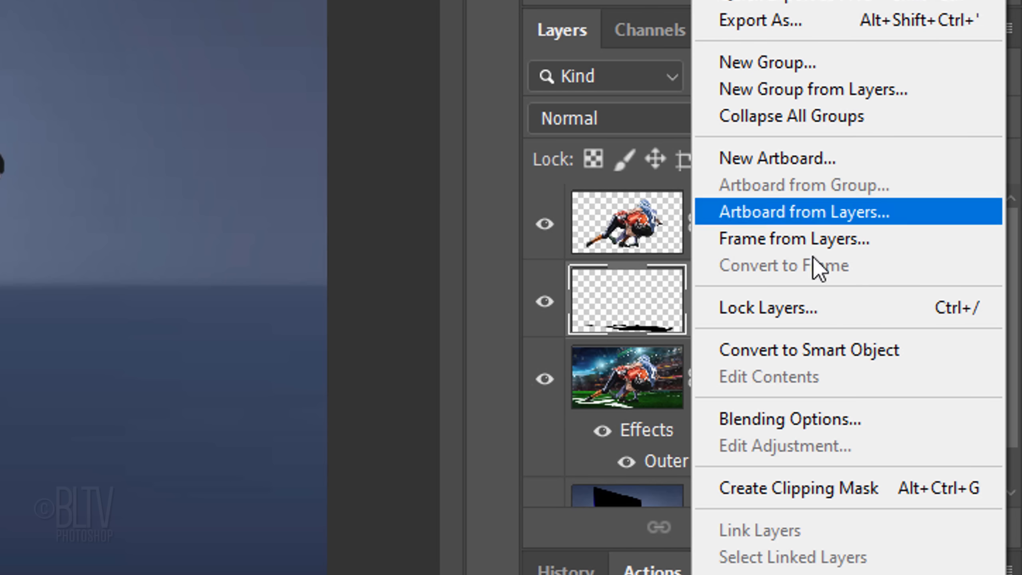
click(797, 350)
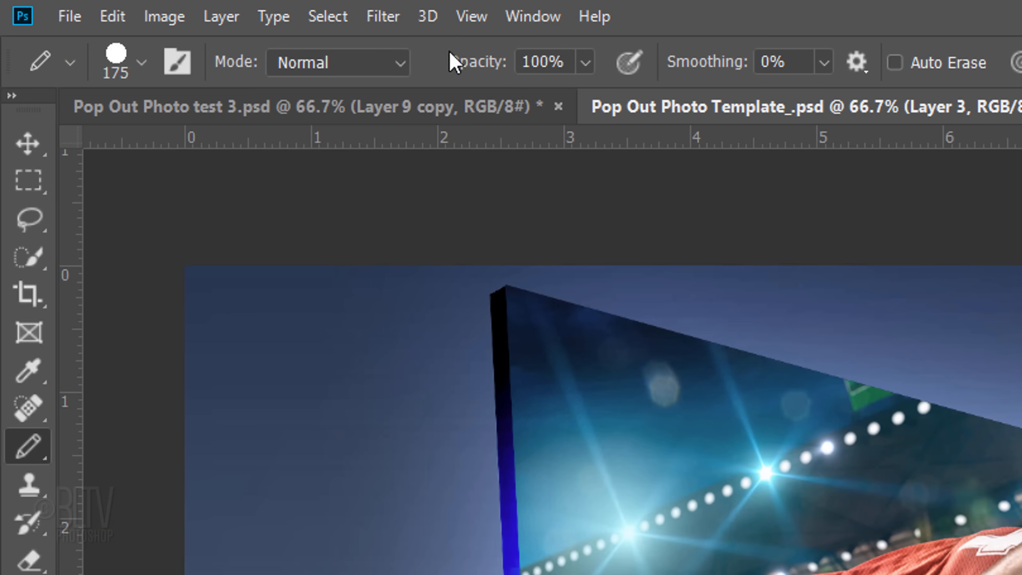
click(385, 18)
mouse_move(404, 303)
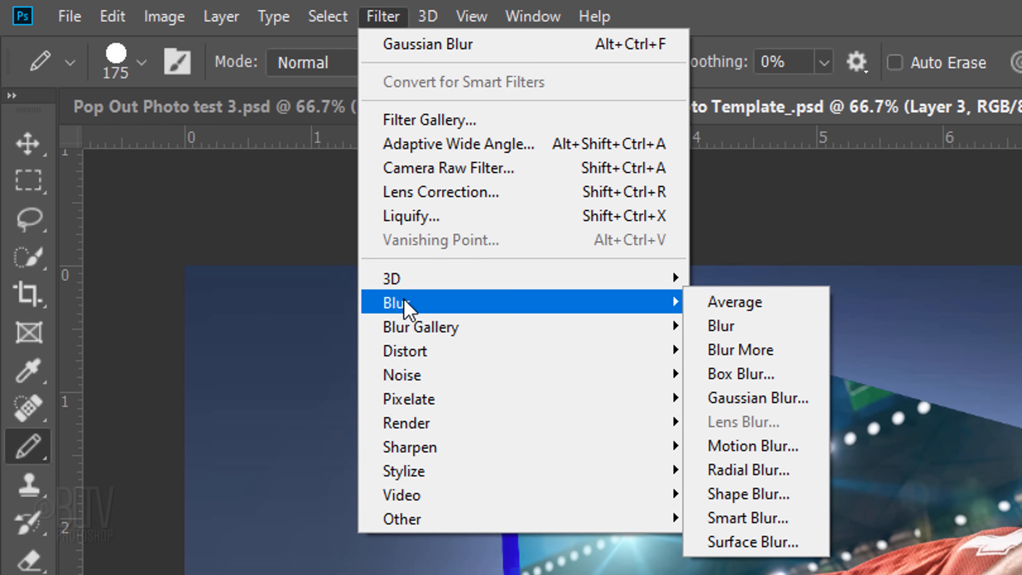
click(740, 400)
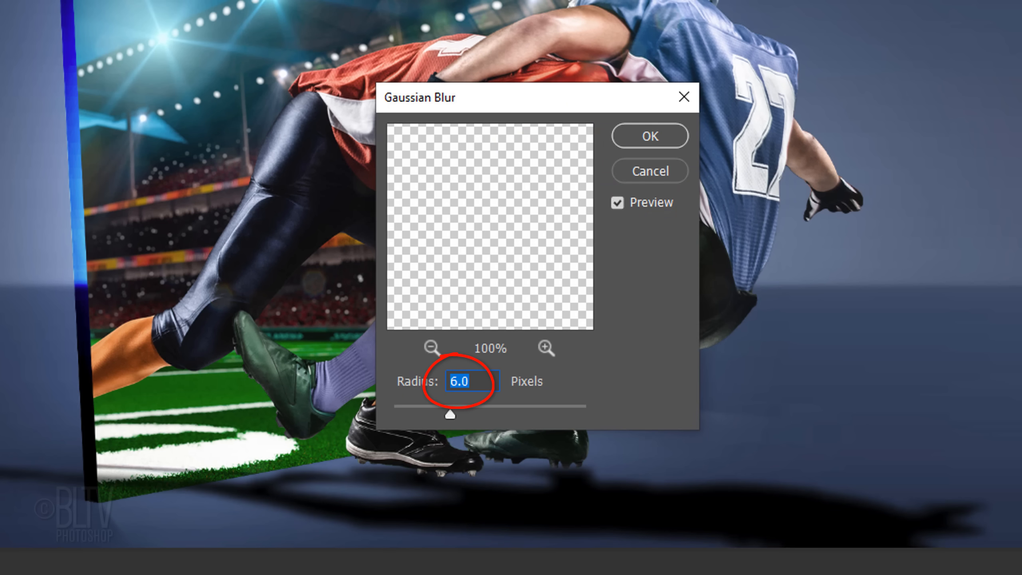
click(648, 137)
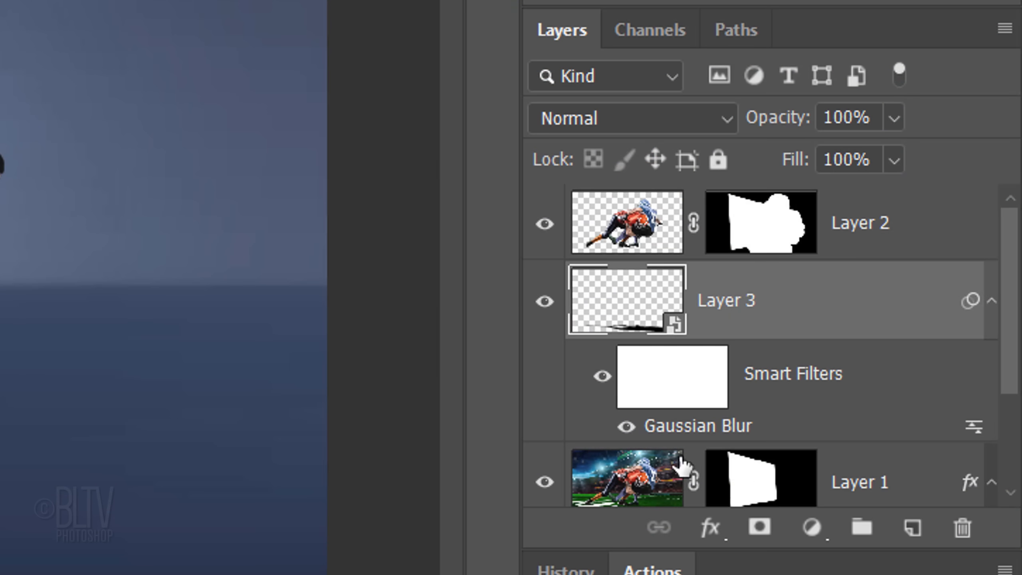
- Copy Layer 1's mask to Layer 3 and paint white on the copy to reveal the shadow on the floor beyond the panel
key(alt)
drag(753, 483, 770, 316)
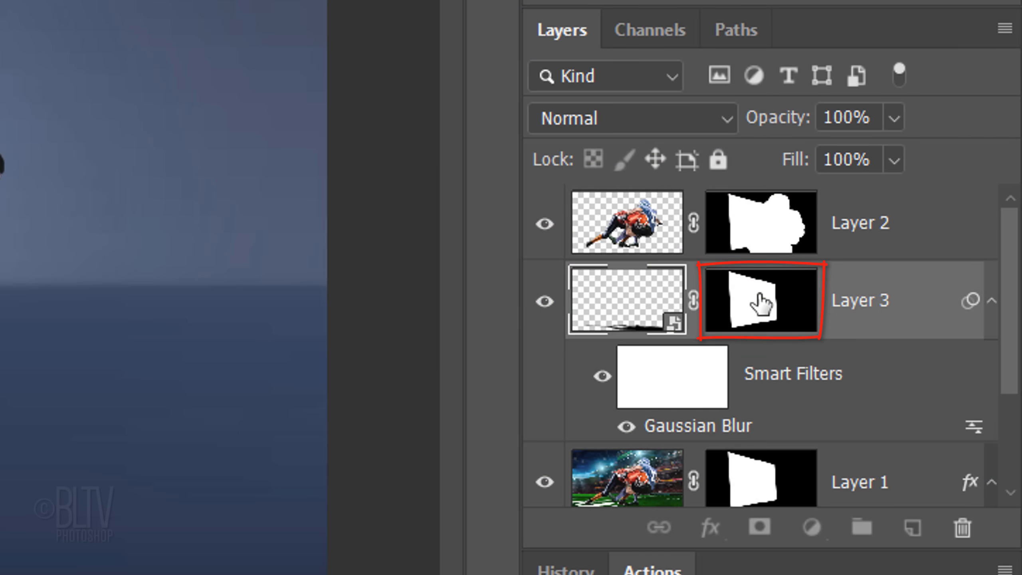
click(761, 302)
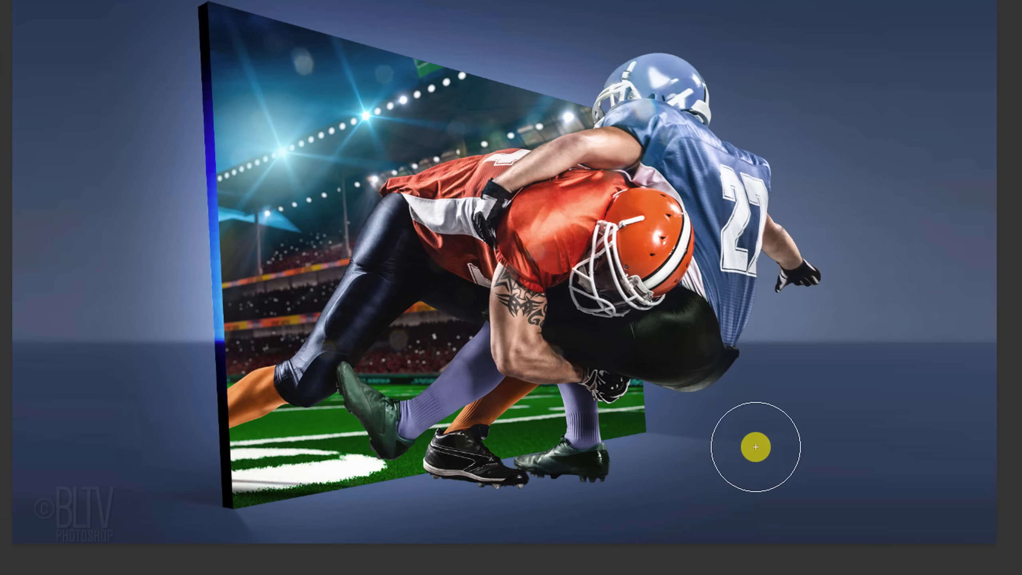
mouse_move(588, 454)
mouse_down()
mouse_move(516, 479)
mouse_move(952, 521)
mouse_move(477, 543)
mouse_move(997, 520)
mouse_move(371, 512)
mouse_move(372, 487)
mouse_up()
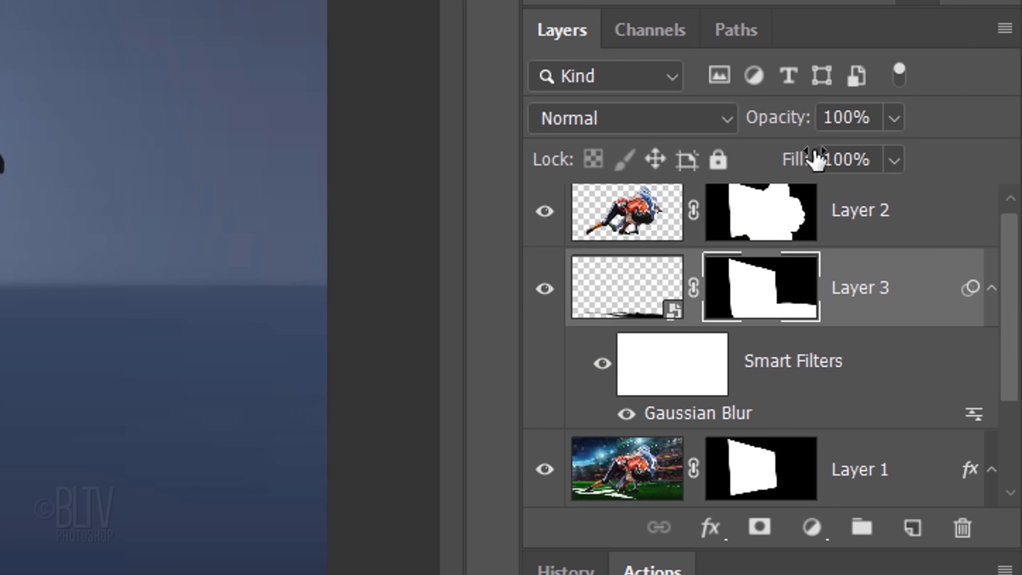
- Set Layer 3's opacity to 35%
click(873, 122)
key(BackSpace)
key(BackSpace)
key(BackSpace)
key(BackSpace)
text(35)
key(Return)
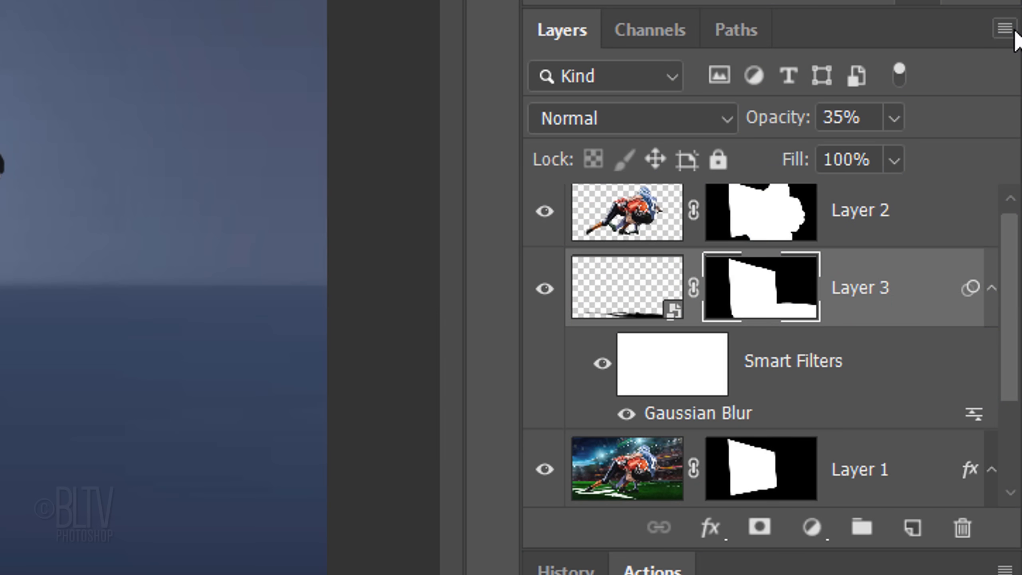
- Convert the masked, blurred shadow layer into a new Smart Object and add a blank layer mask to it
click(1016, 33)
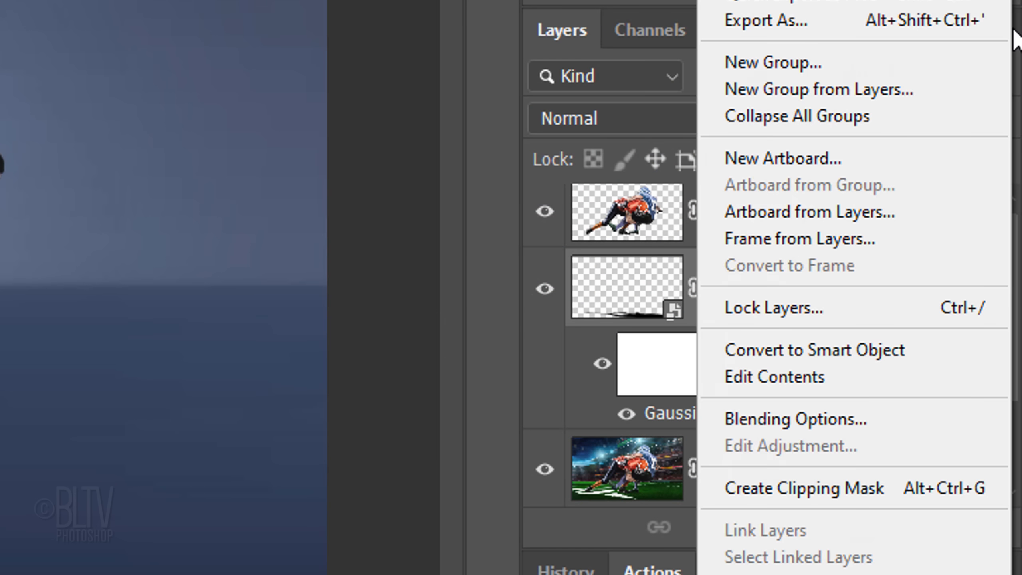
click(801, 350)
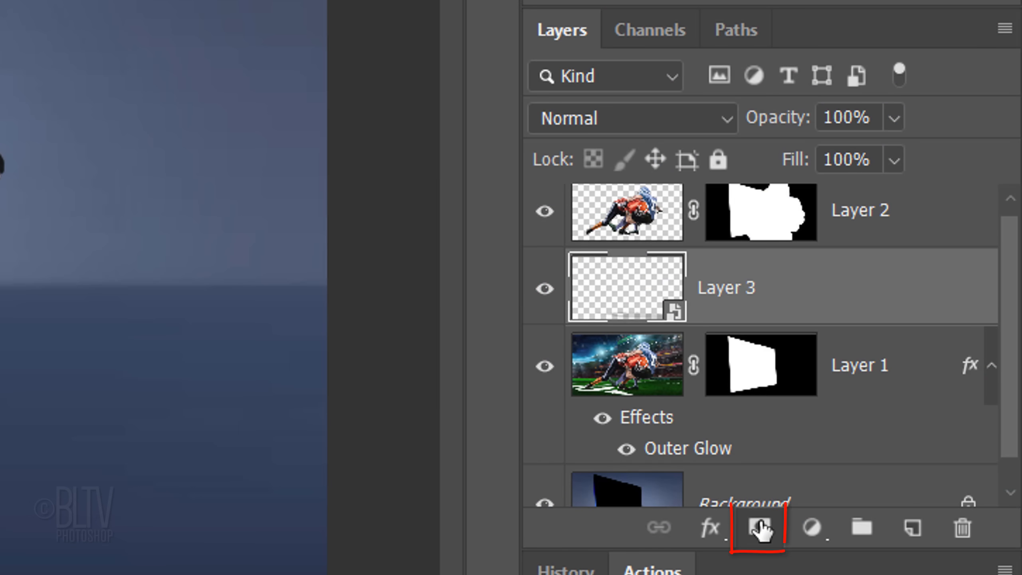
click(760, 527)
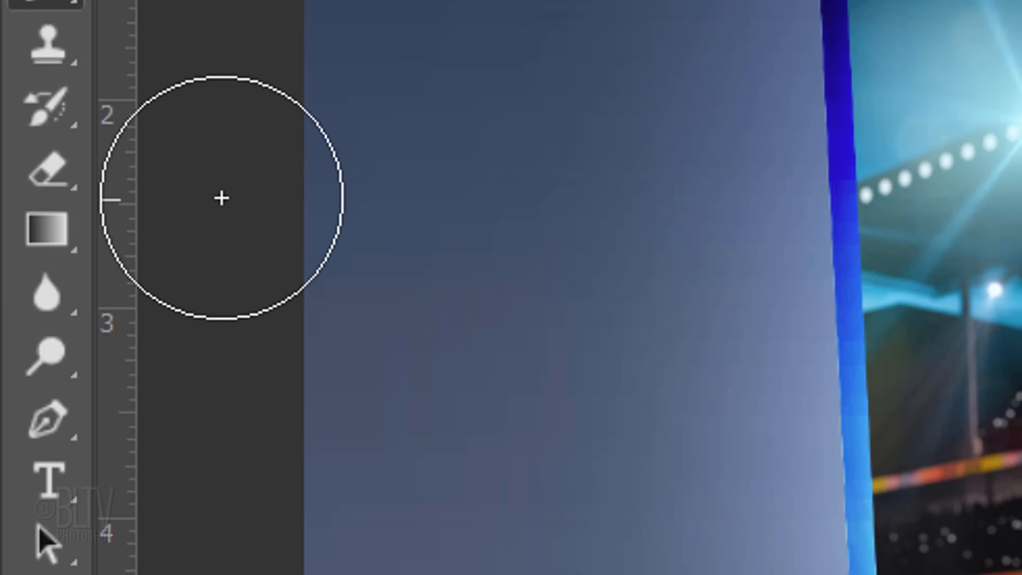
- Activate the Gradient Tool and choose the Foreground to Transparent preset
right_click(48, 233)
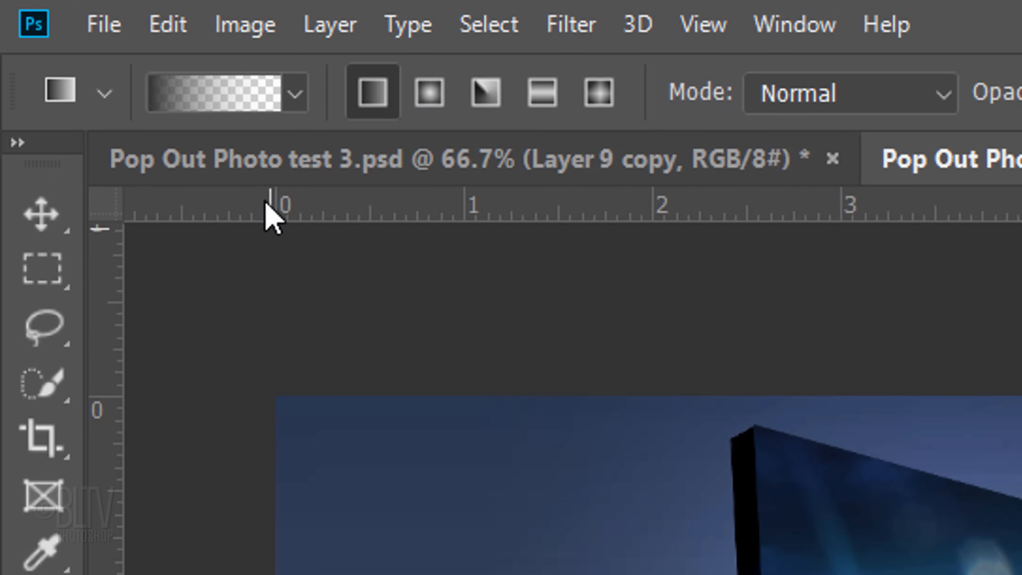
click(290, 99)
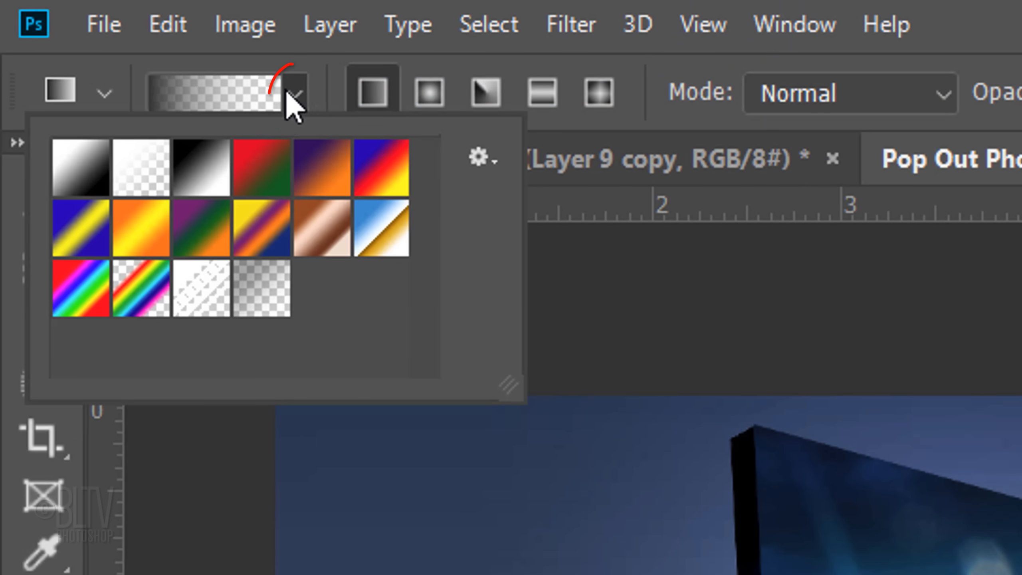
click(156, 173)
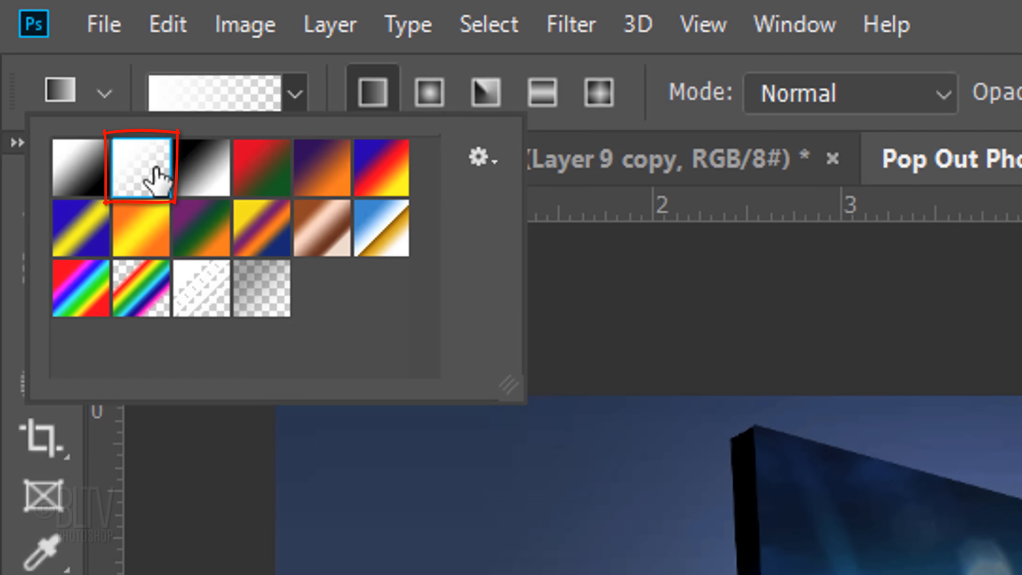
key(Return)
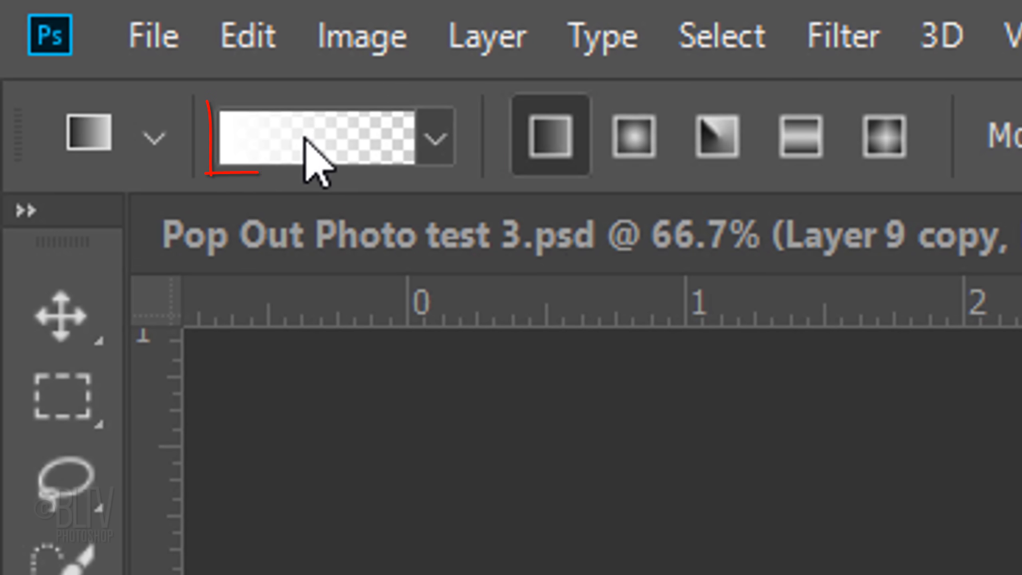
- Edit the gradient so its first color stop has 20% brightness, and accept the custom gradient
click(306, 140)
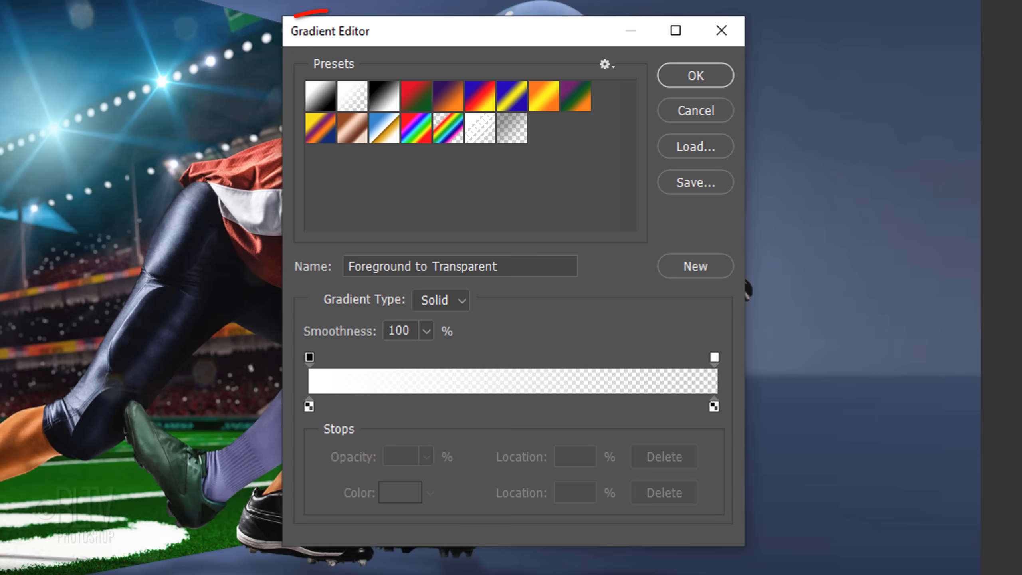
click(308, 407)
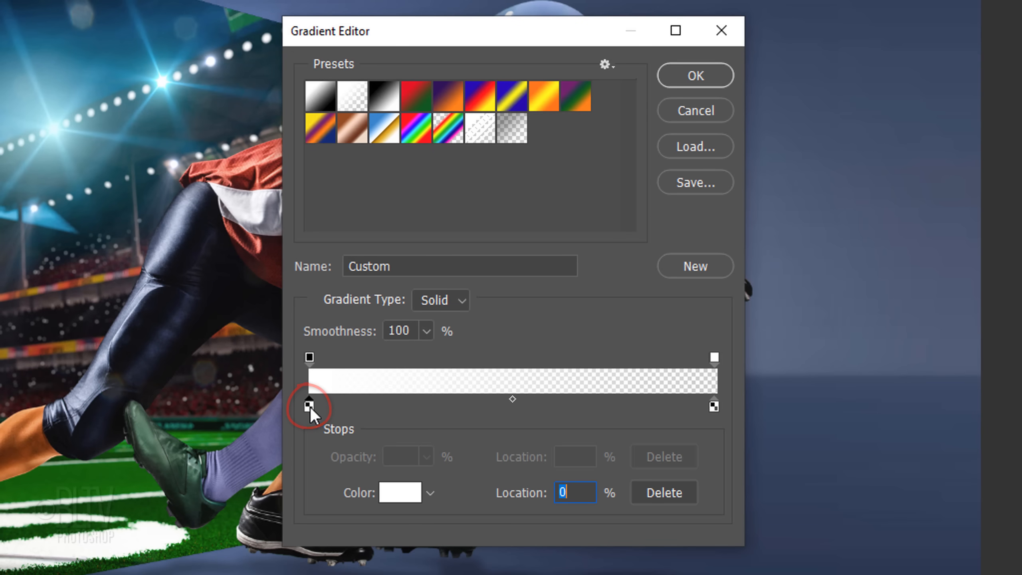
click(400, 492)
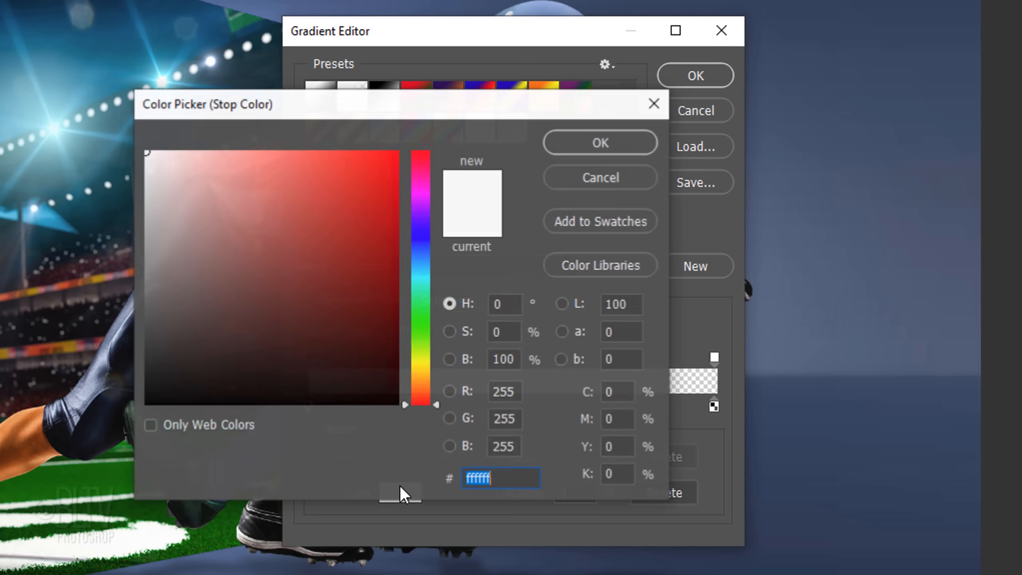
click(518, 360)
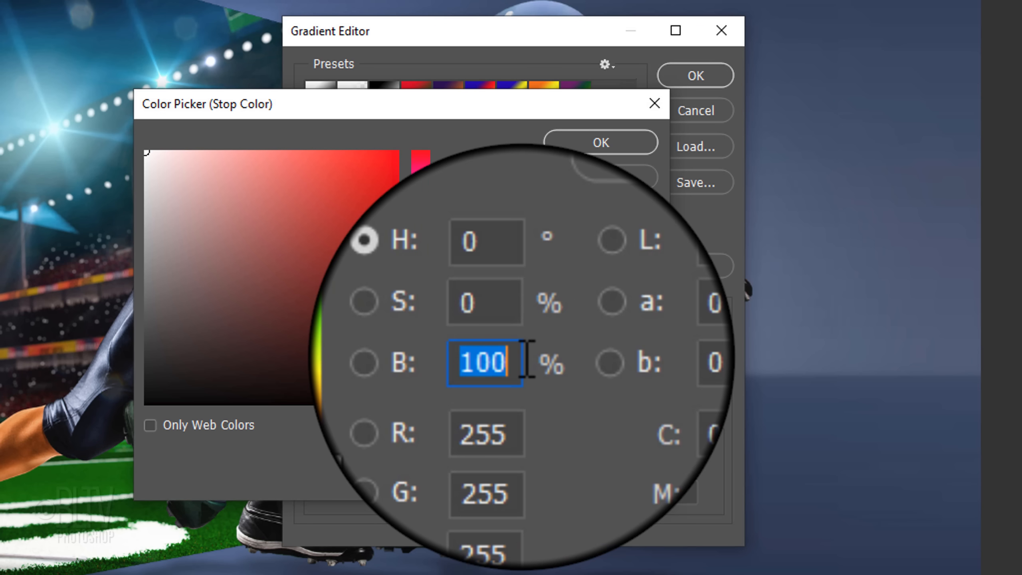
text(20)
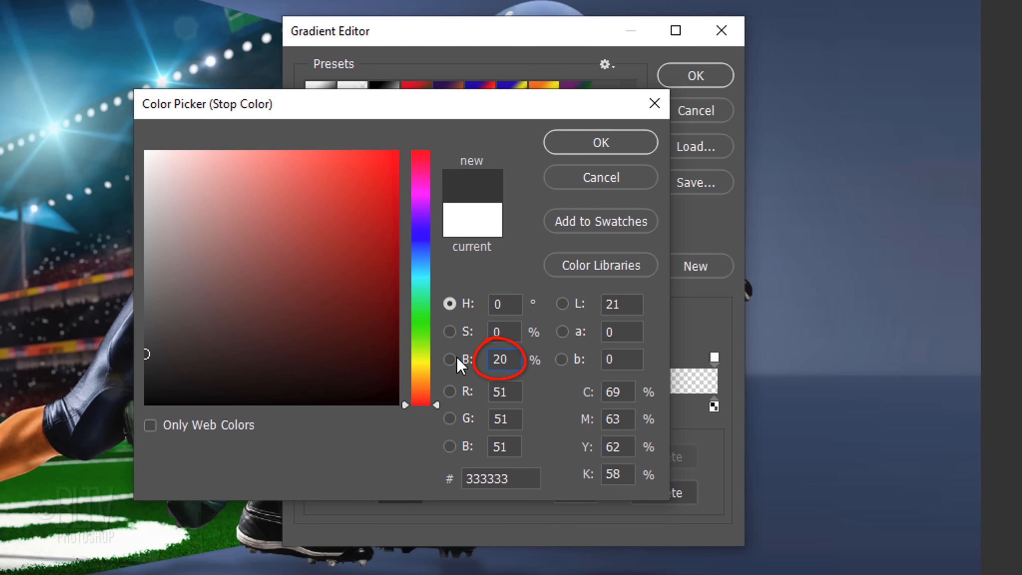
click(598, 145)
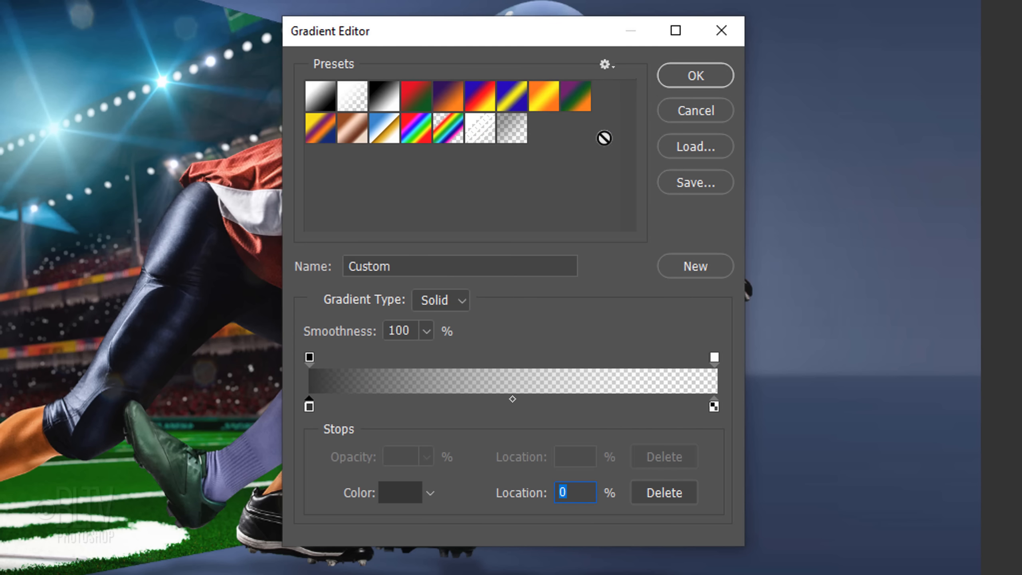
click(701, 76)
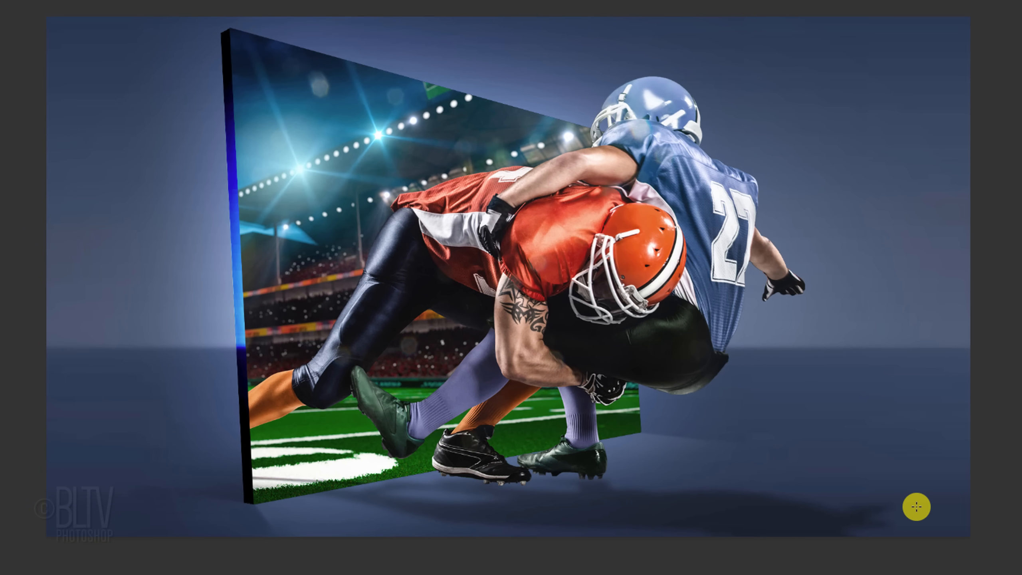
- Draw a straight horizontal gradient on Layer 3's mask from the shadow's far right end to its left end to fade it
key(shift)
drag(916, 507, 409, 521)
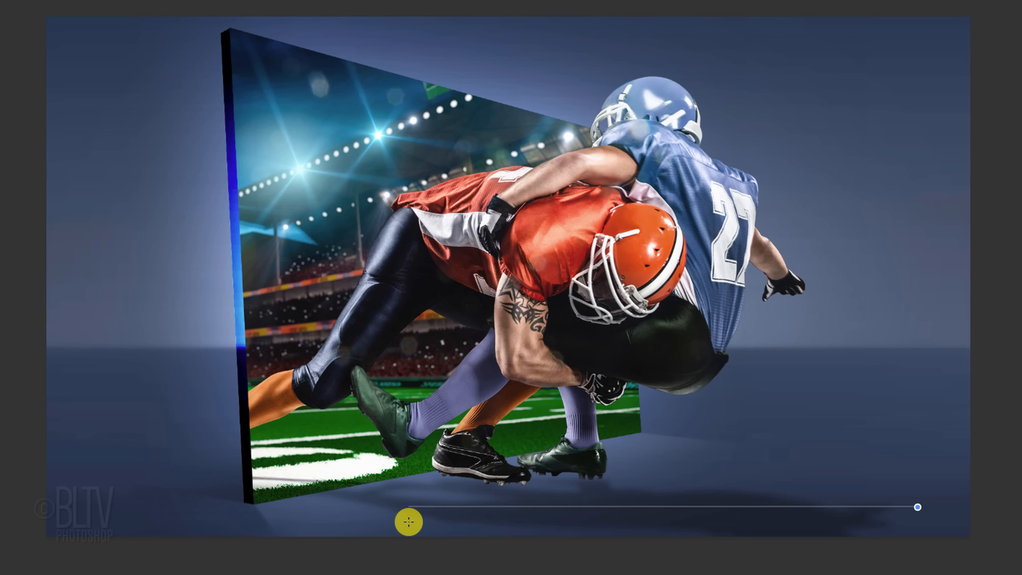
drag(408, 521, 410, 523)
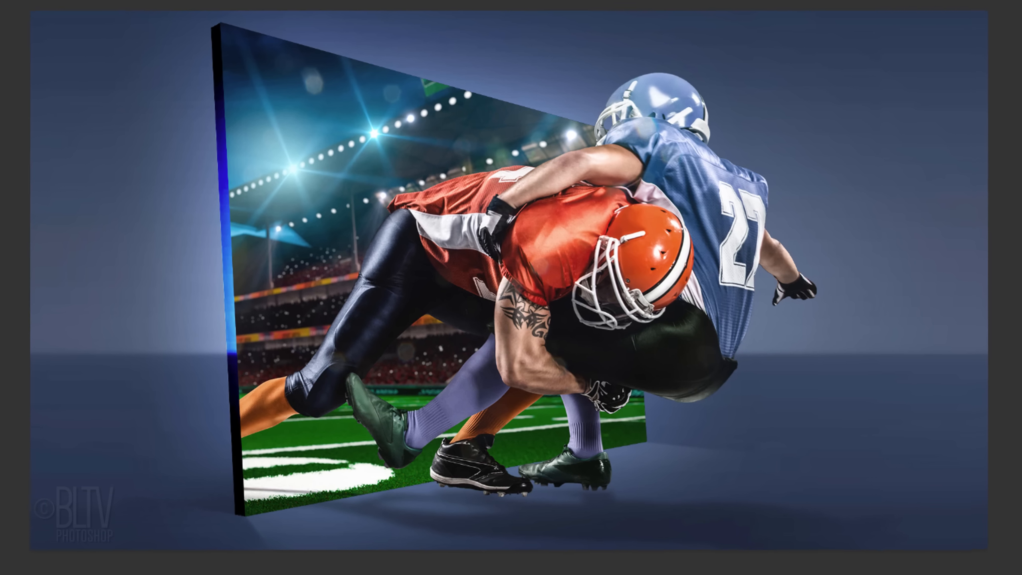